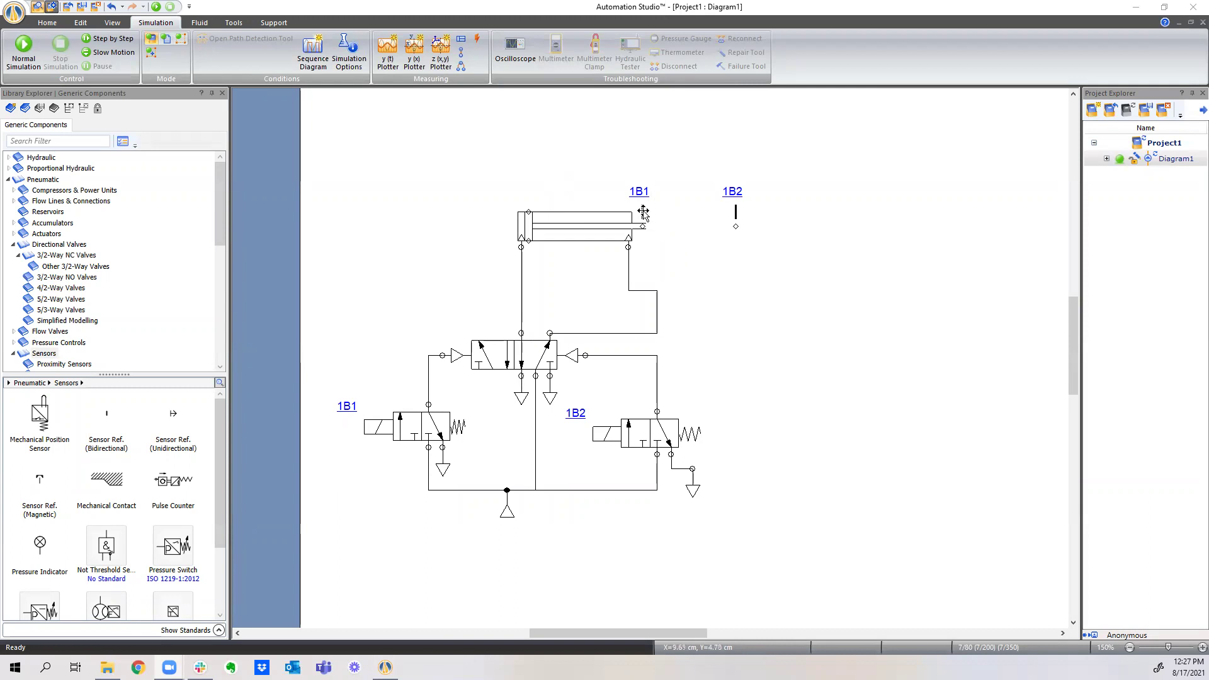
- Delete the existing sensor references 1B1 and 1B2 beside the cylinder
key(Delete)
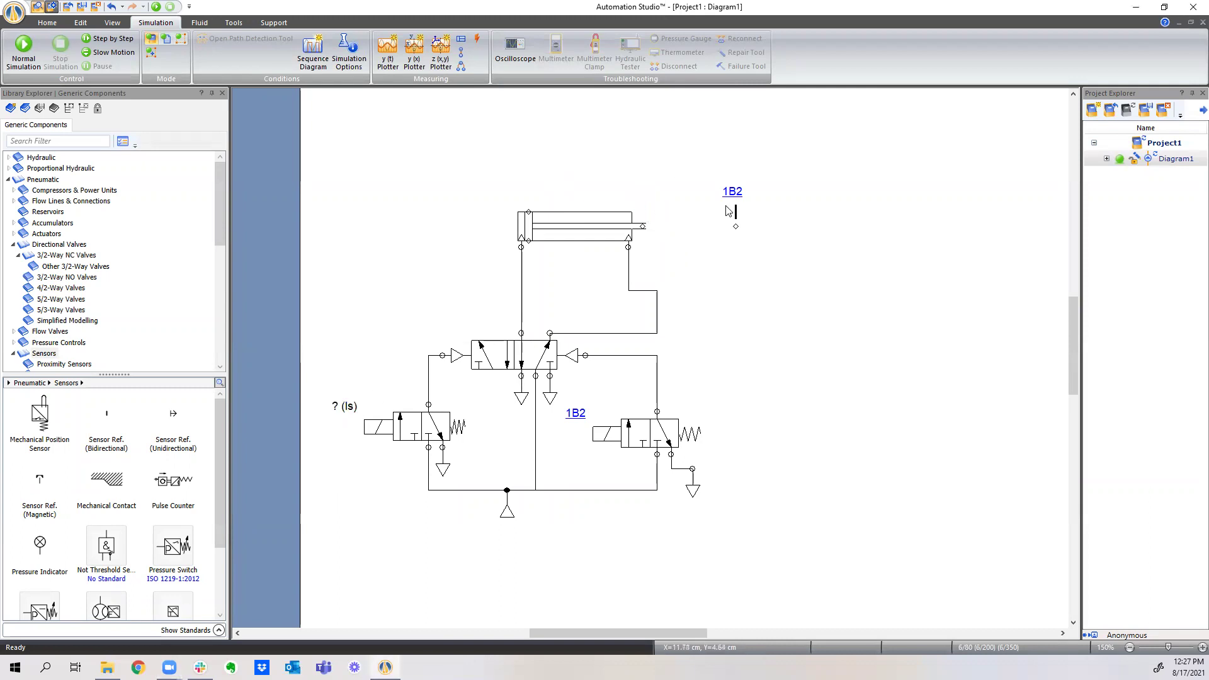
click(734, 210)
key(Delete)
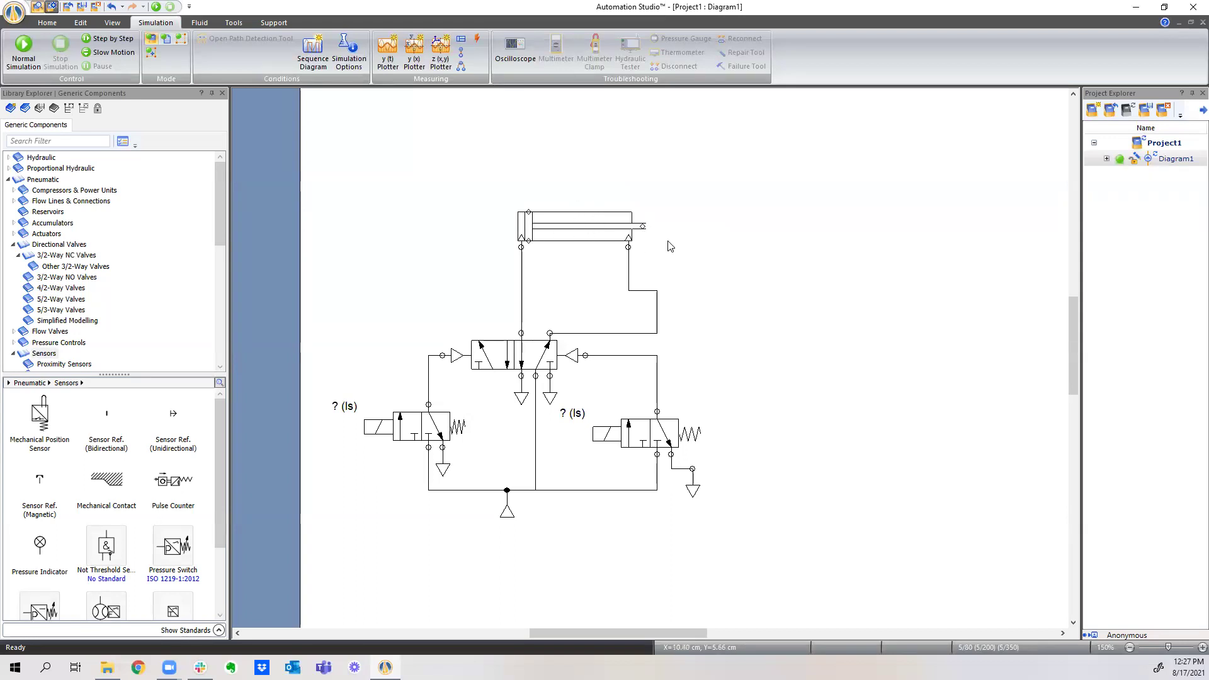
- Search the component library for "sensor" and show the Others group of the pneumatic sensors
click(1191, 648)
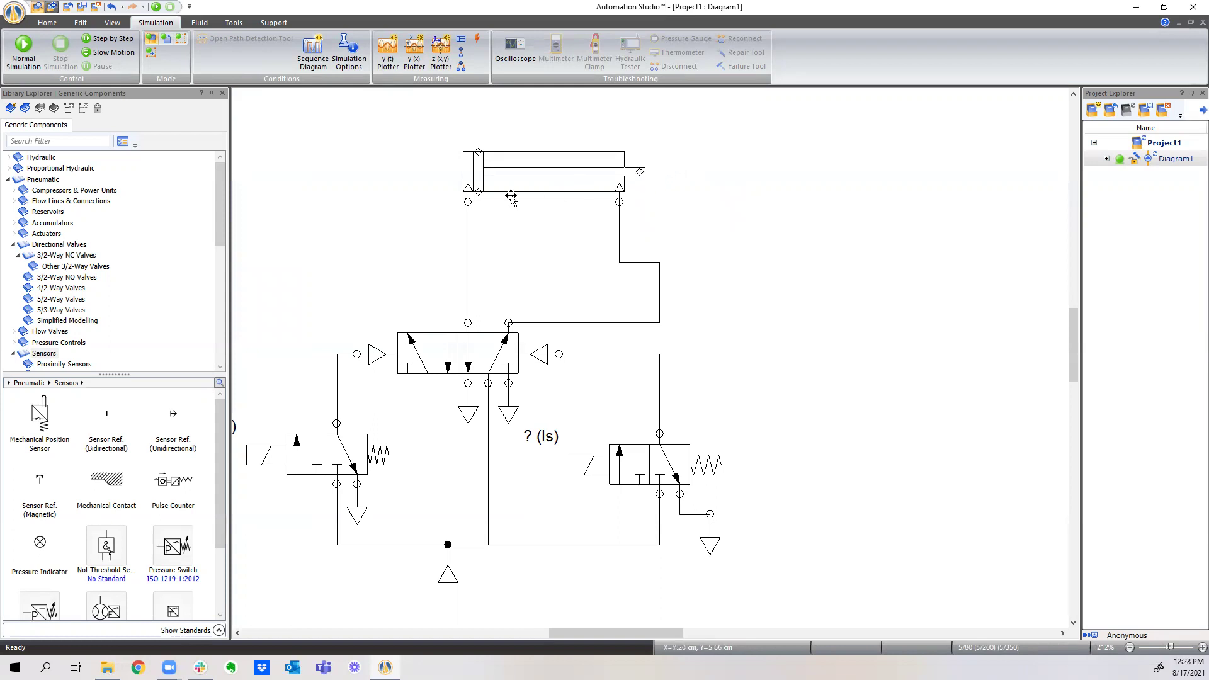
click(49, 142)
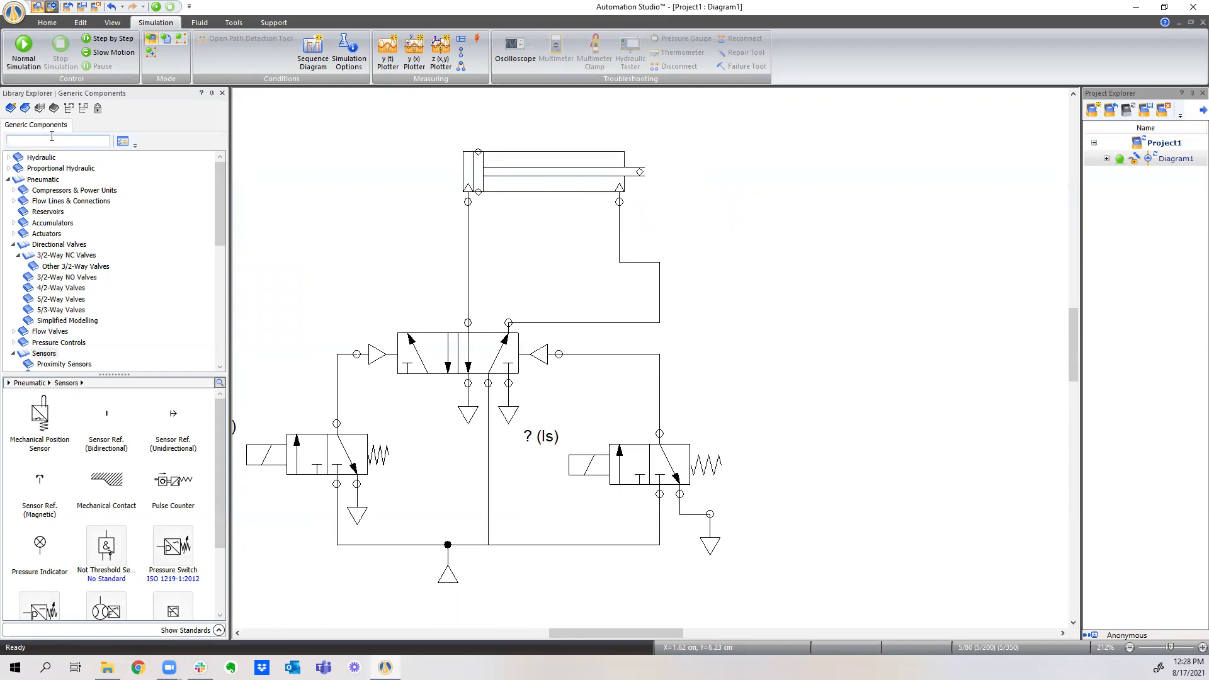
text(sensor)
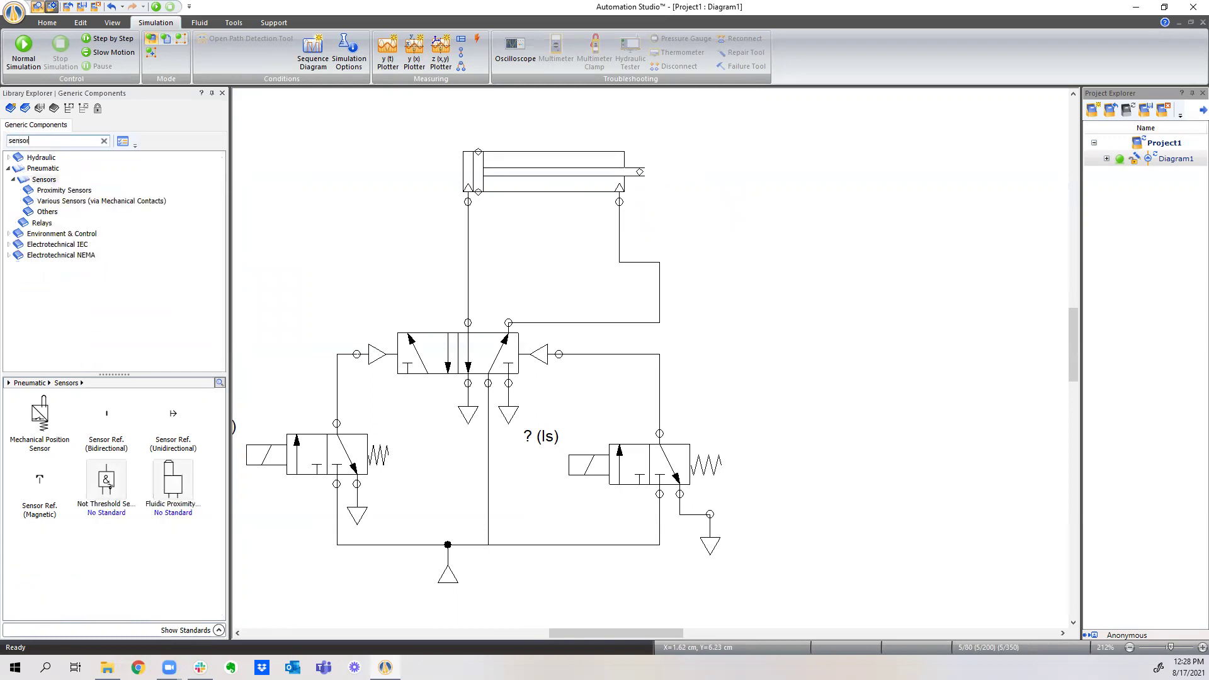
click(47, 191)
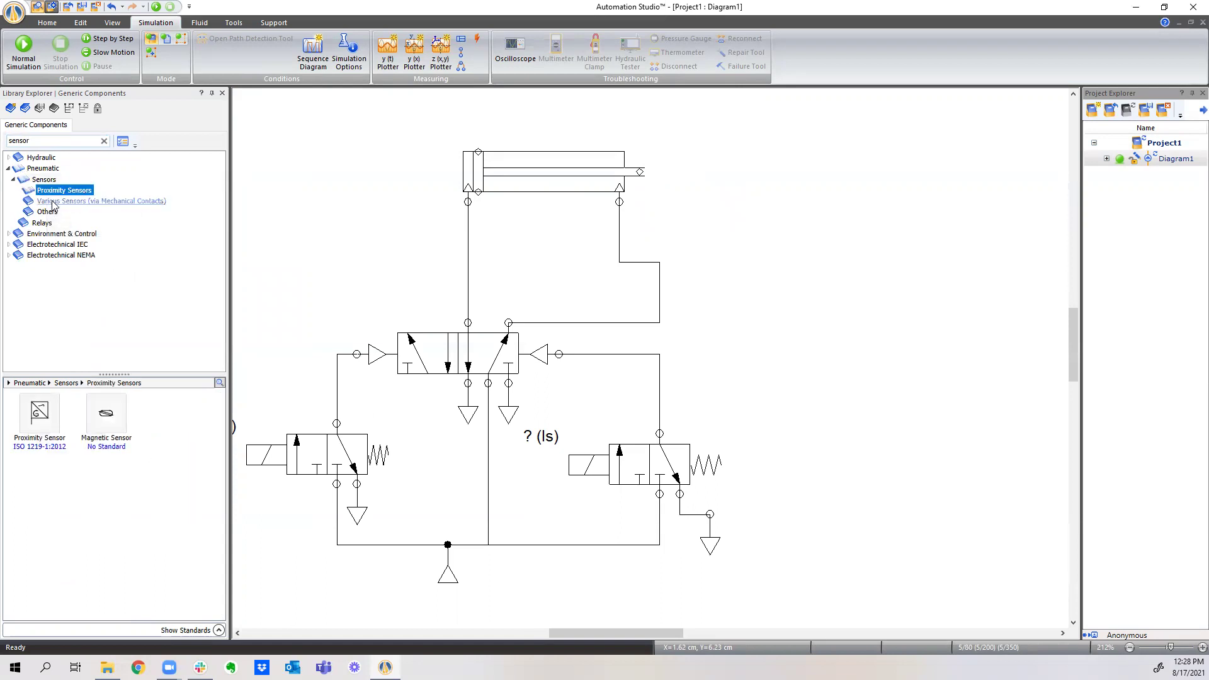
click(53, 202)
click(51, 213)
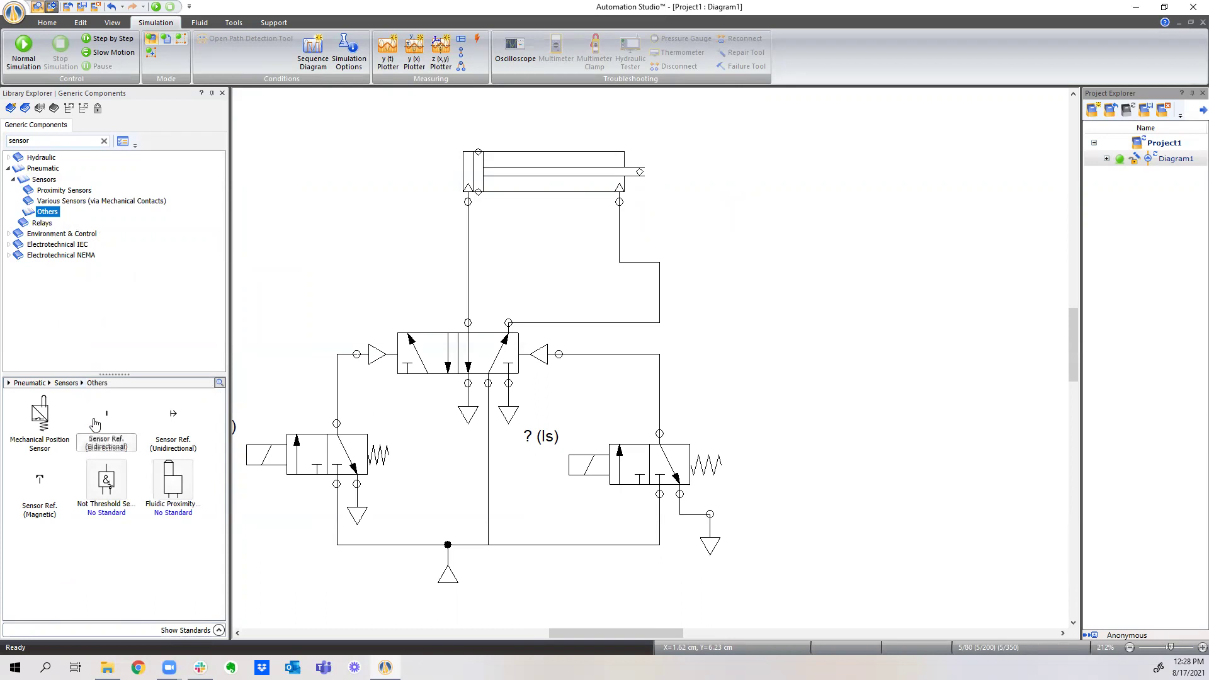
- Place a bidirectional sensor reference with the alias 1B1 at the tip of the retracted cylinder rod
drag(106, 423, 685, 165)
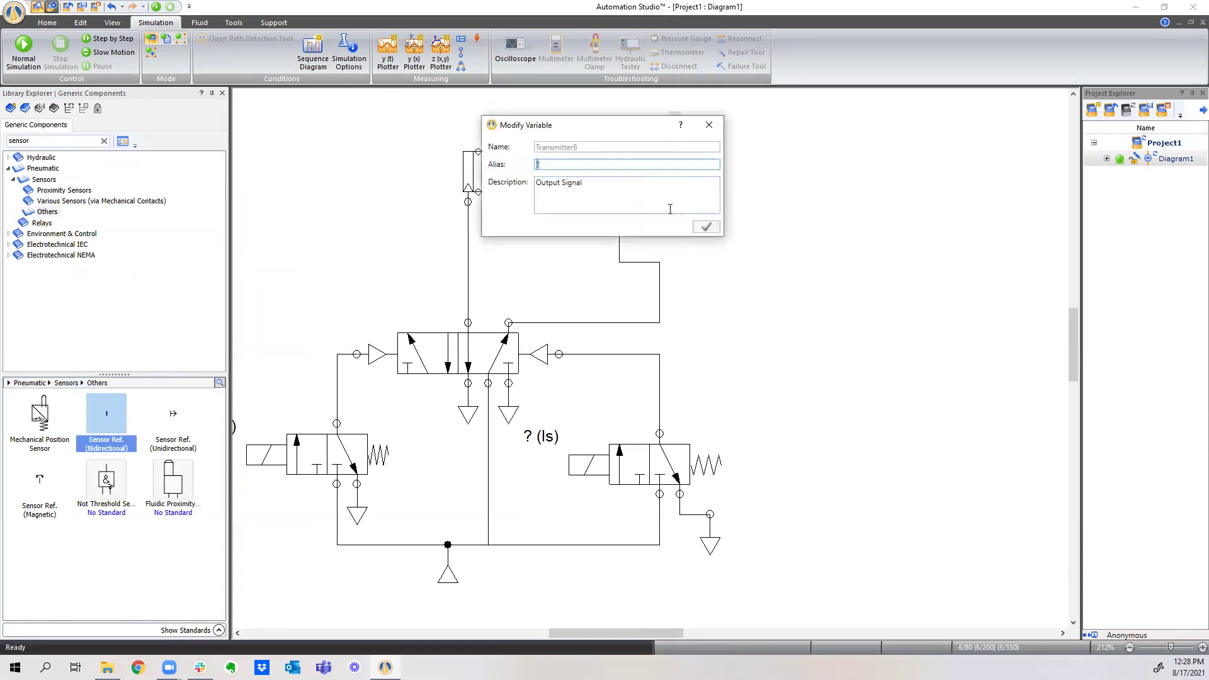
text(1B1)
click(706, 227)
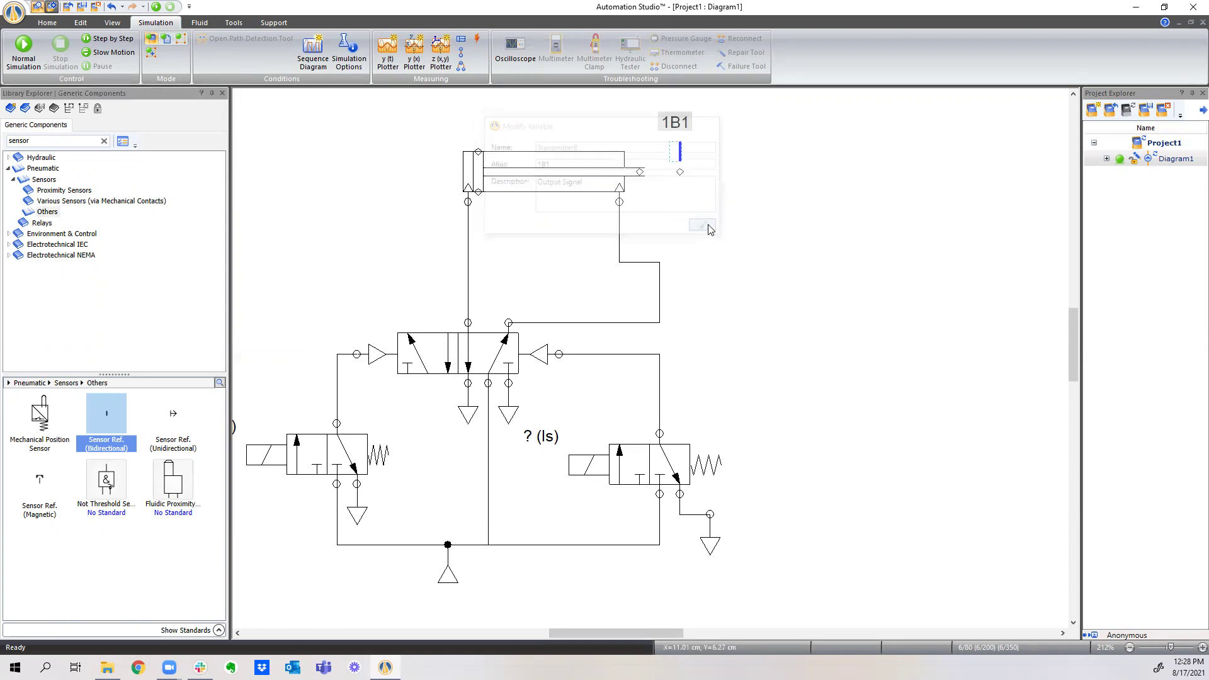
drag(681, 176, 640, 152)
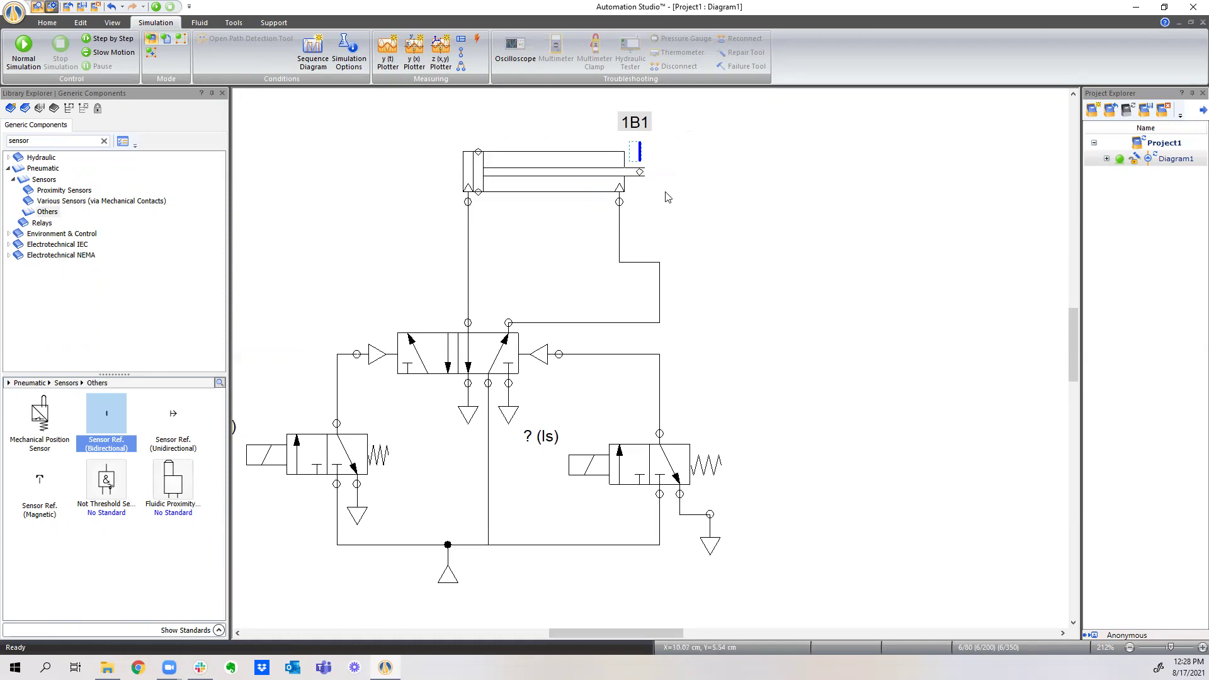
click(675, 219)
mouse_move(558, 168)
mouse_down()
mouse_move(538, 189)
mouse_move(553, 175)
mouse_up()
click(698, 228)
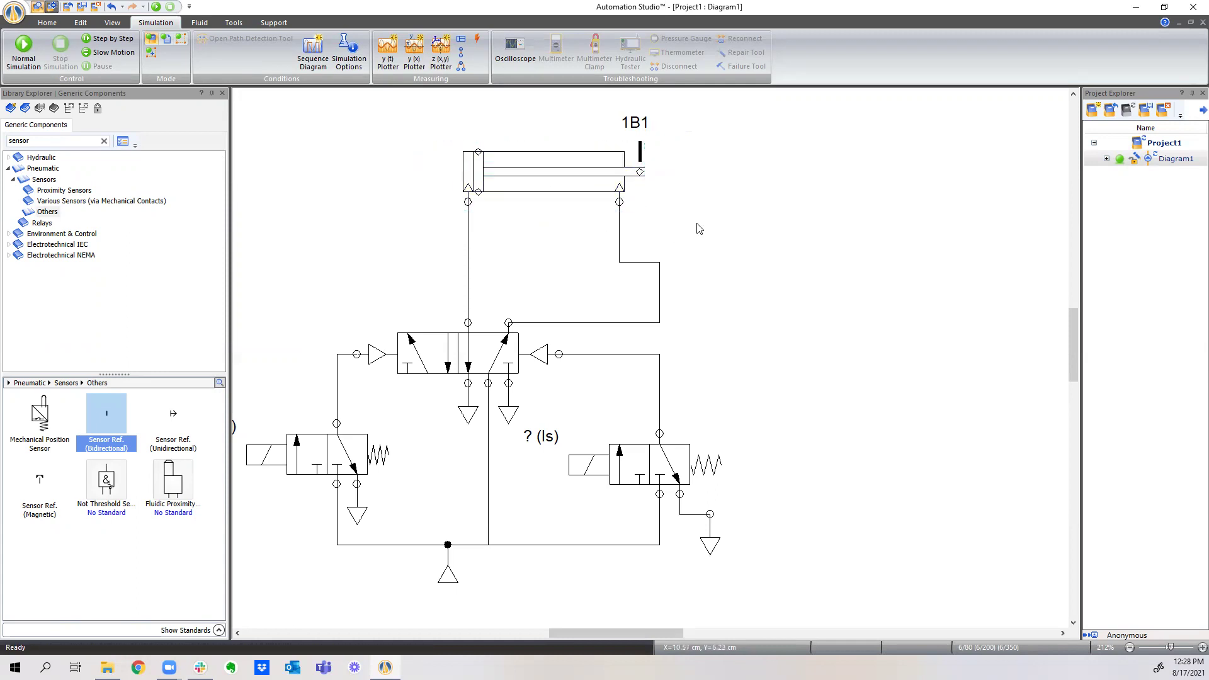
- Add a second bidirectional sensor reference with the alias 1B2 to the right of 1B1
drag(109, 453, 750, 154)
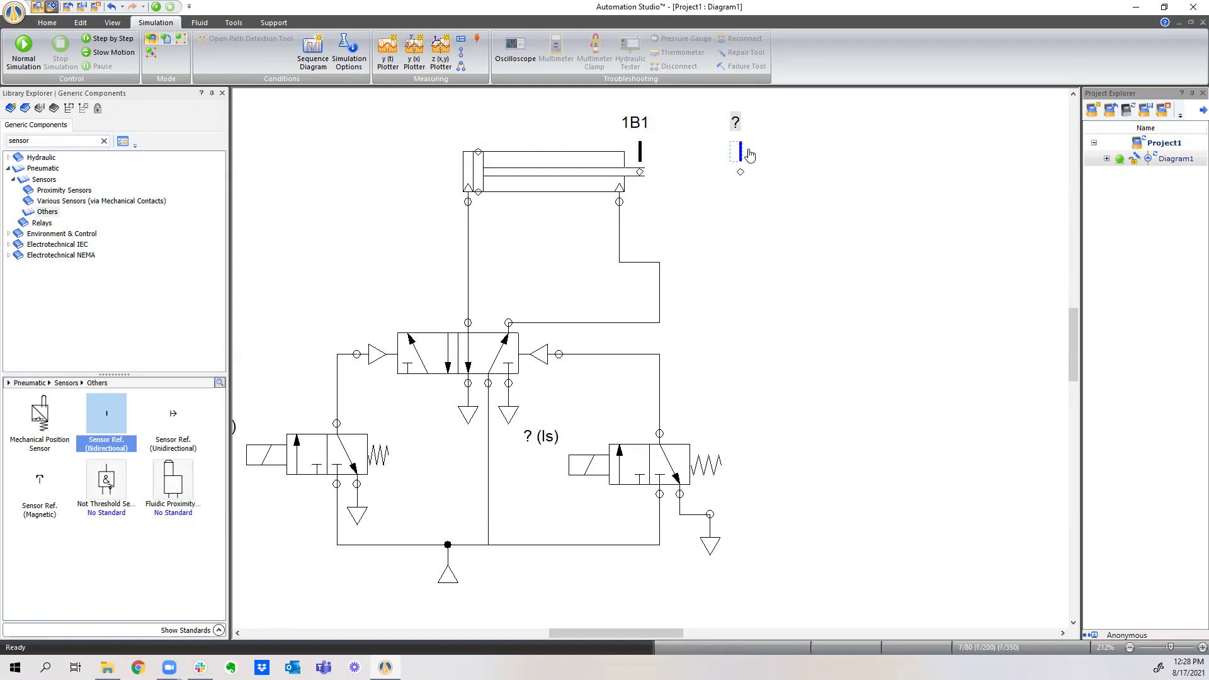
text(1B2)
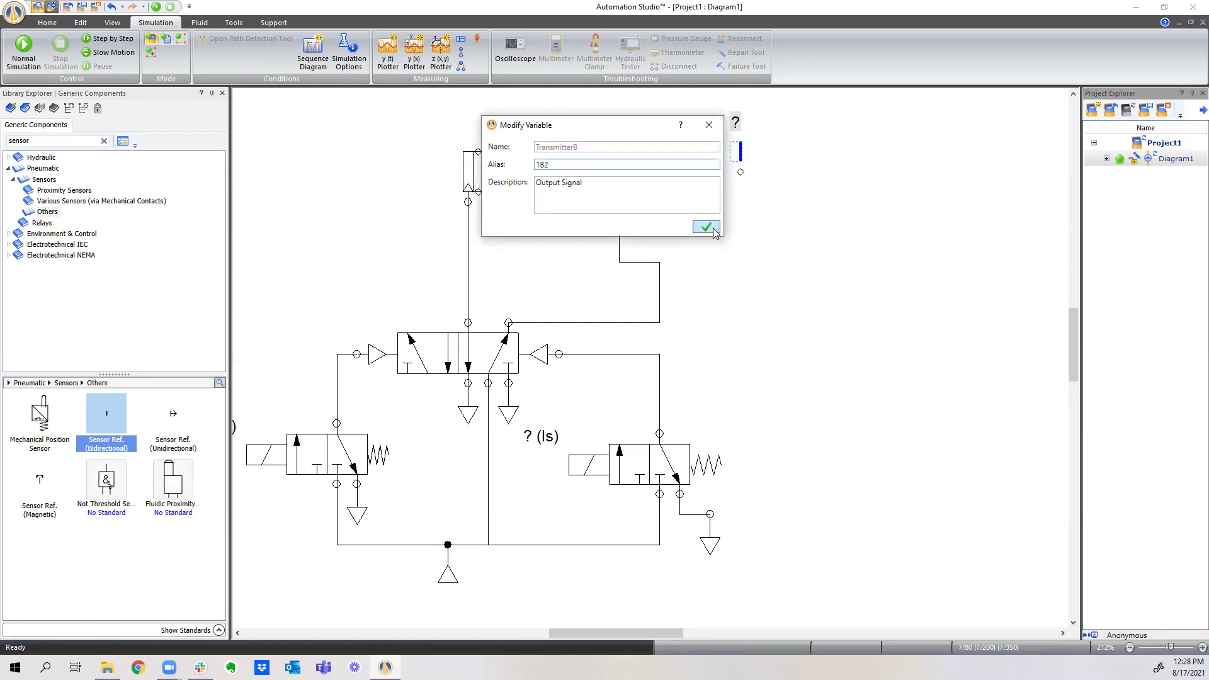
click(714, 232)
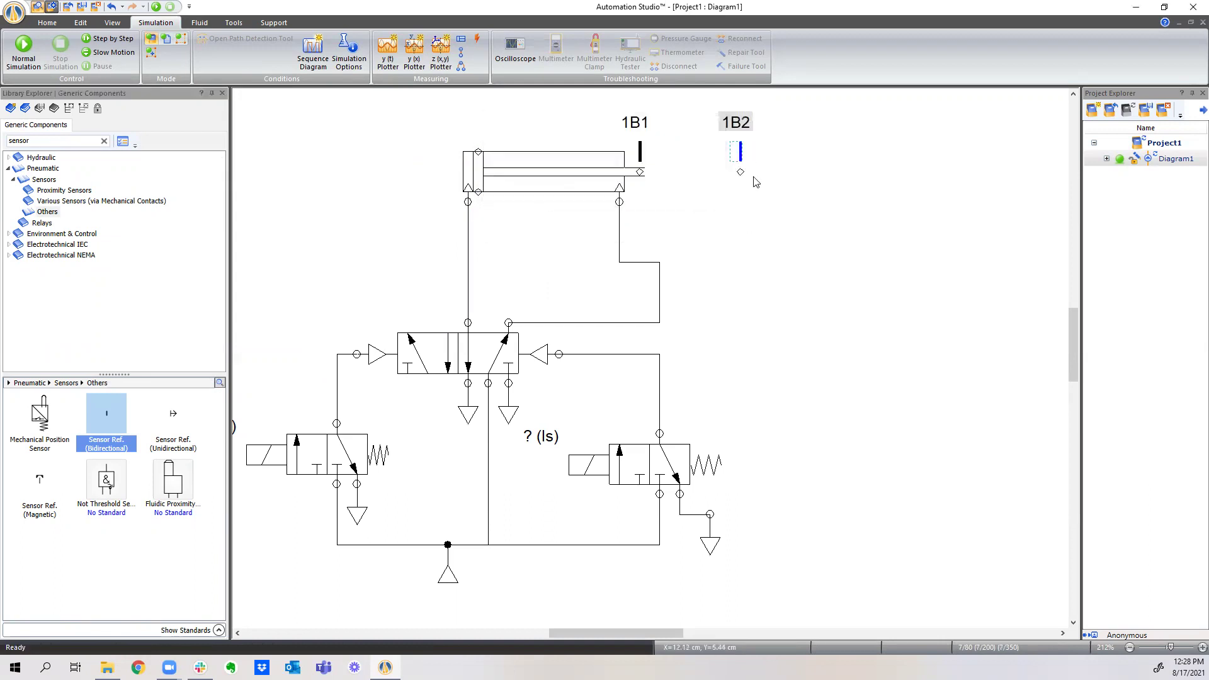
- Set the double-acting cylinder's extension to 100%
click(569, 165)
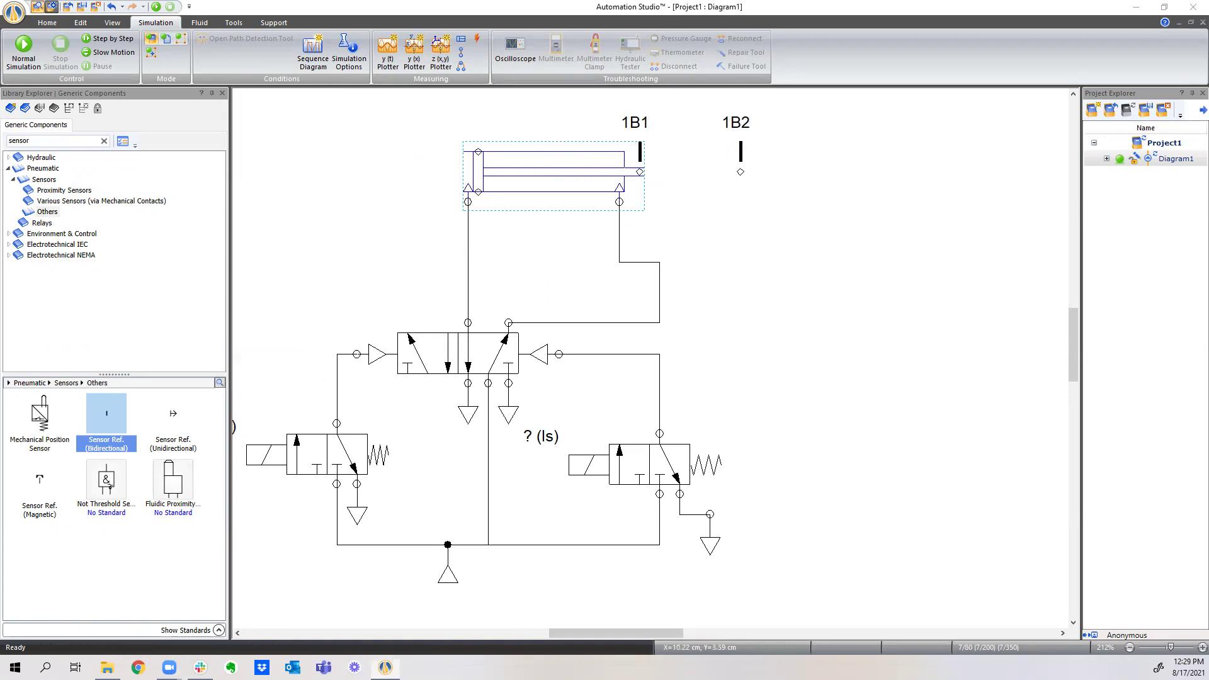
drag(589, 0, 553, 179)
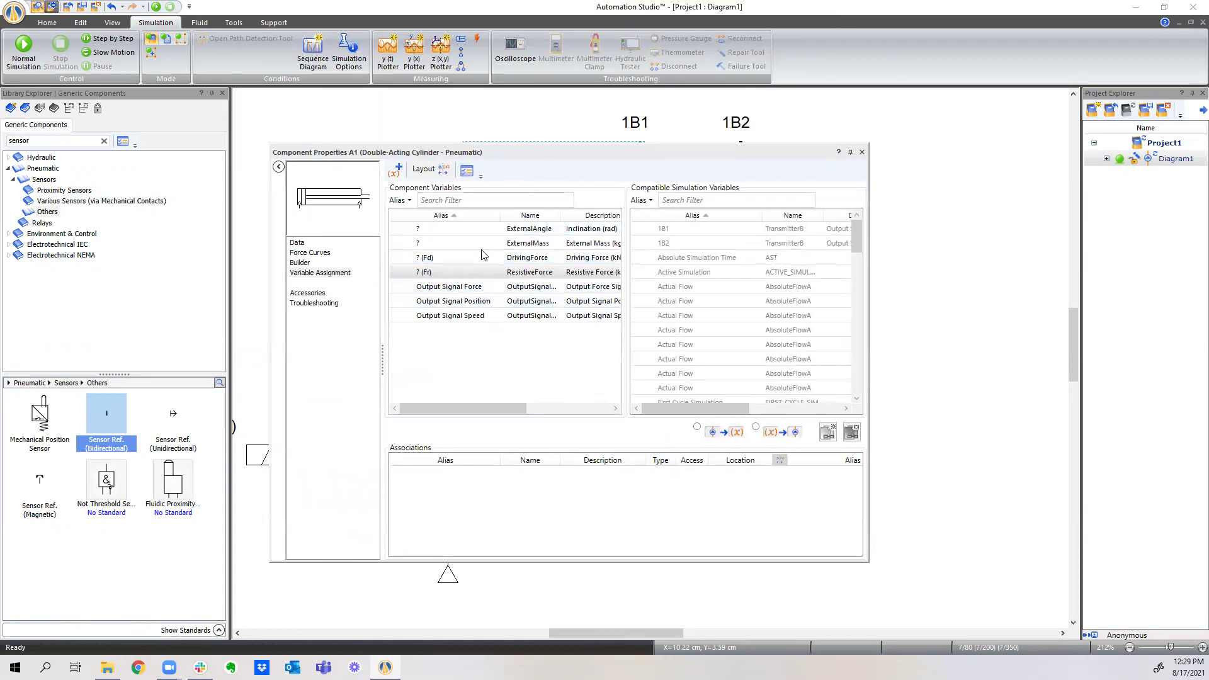
click(304, 275)
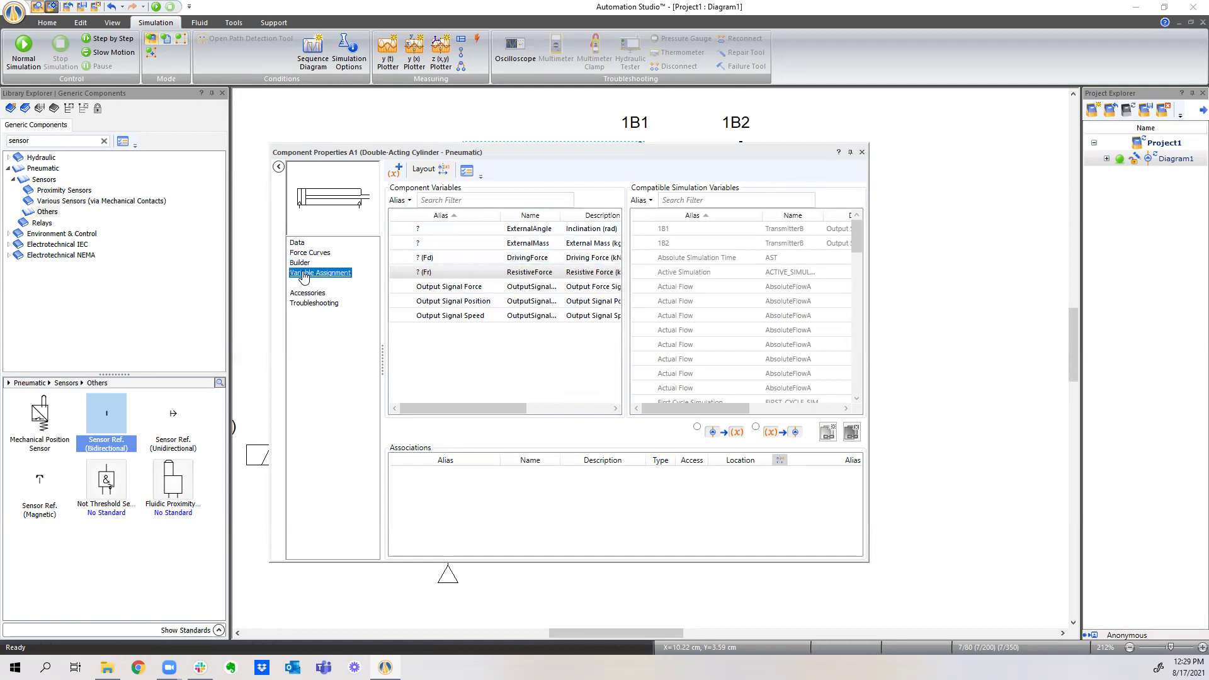
click(299, 244)
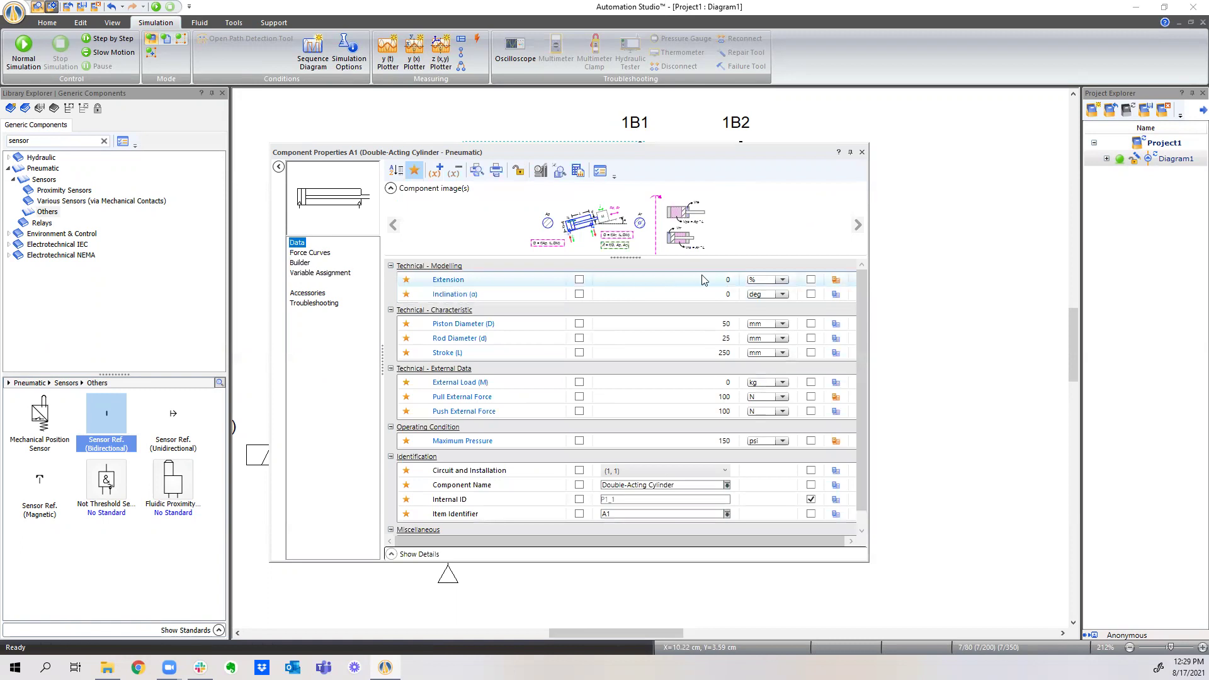
click(725, 281)
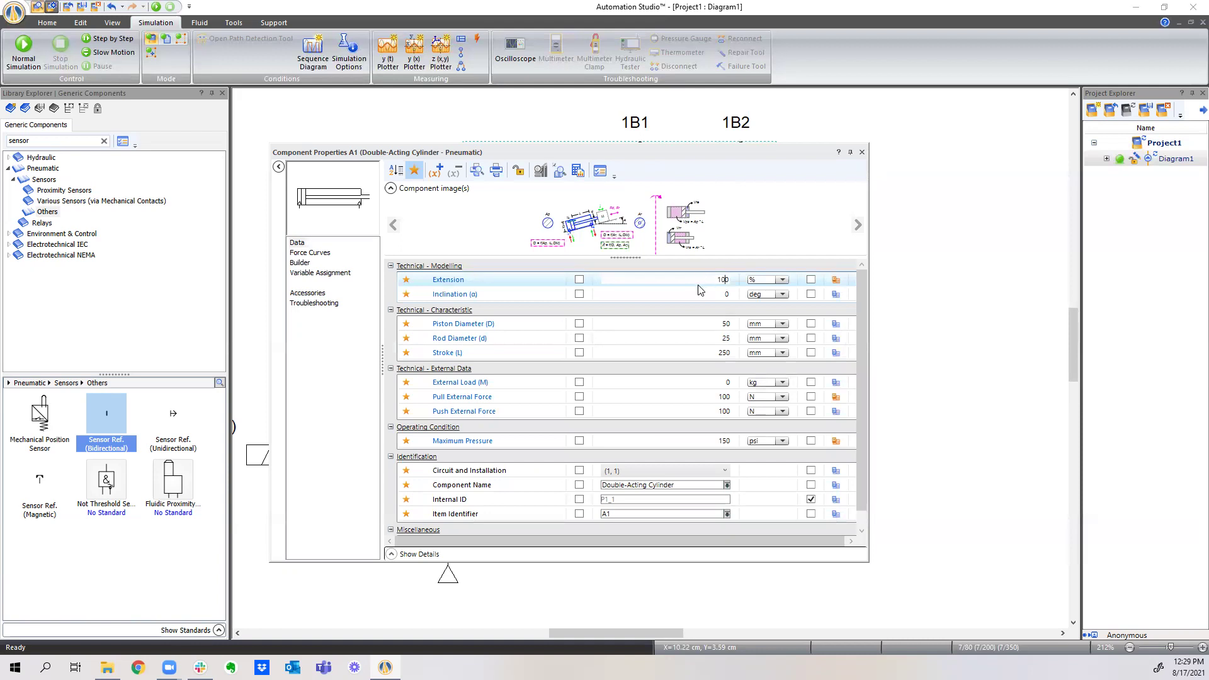
click(698, 290)
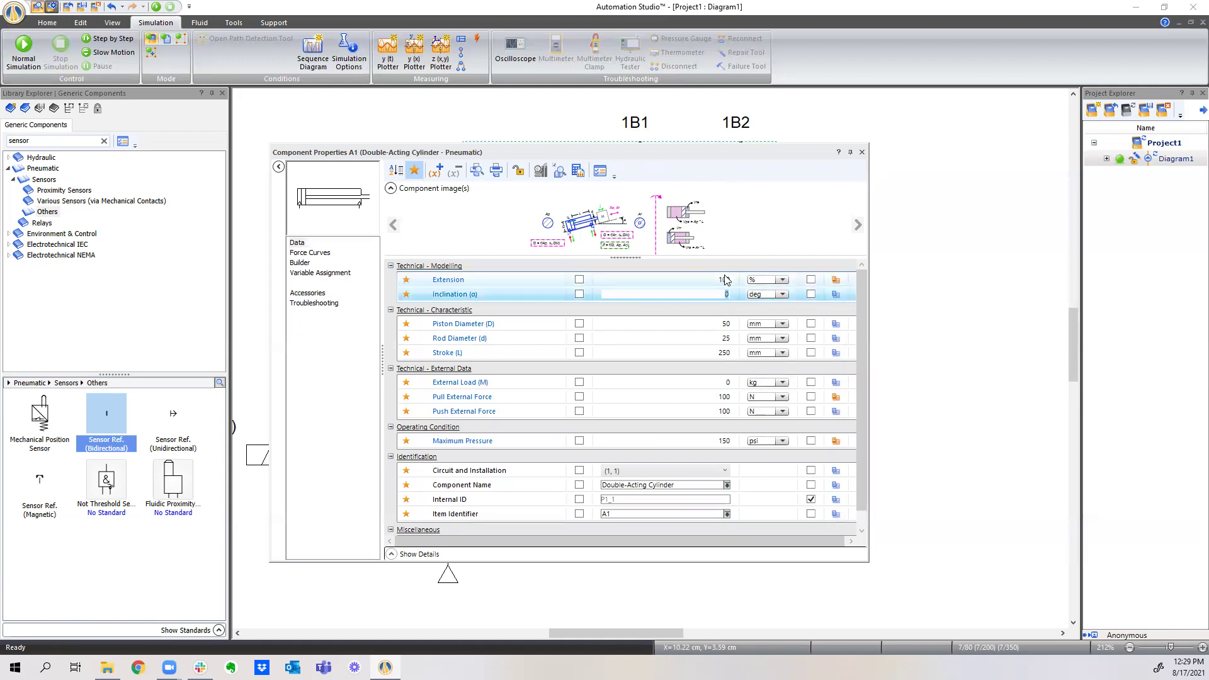
click(862, 154)
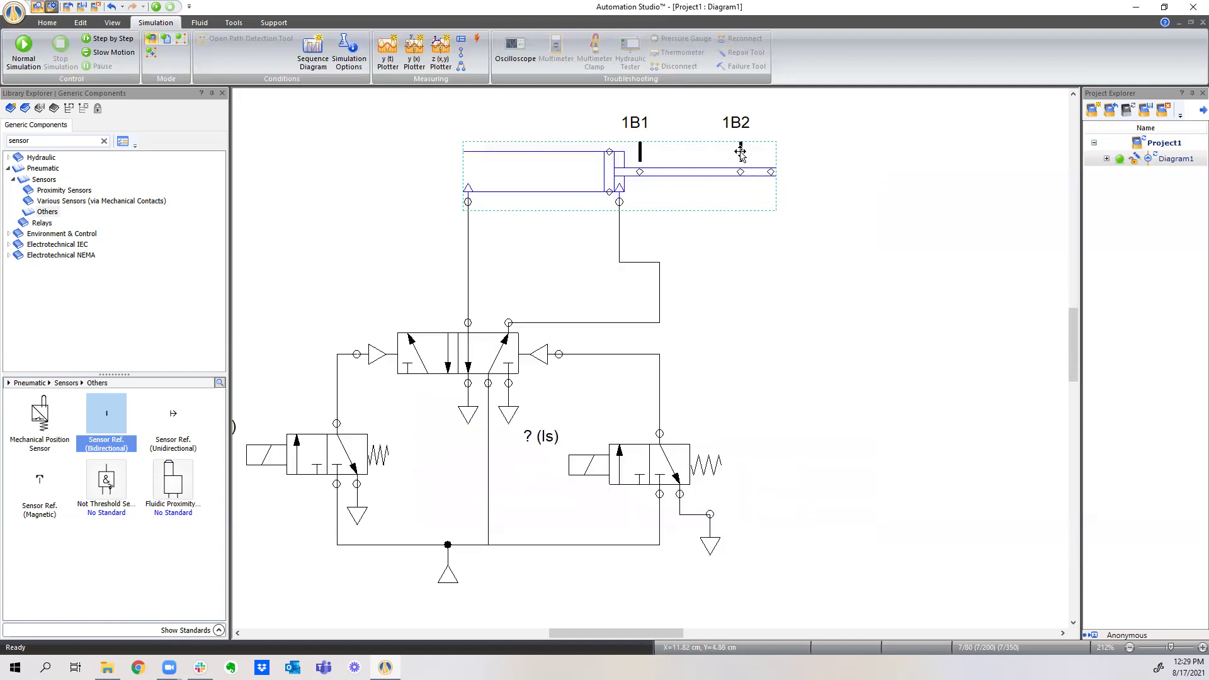
- Move sensor 1B2 to the tip of the fully extended cylinder rod
click(736, 122)
drag(741, 150, 770, 153)
click(798, 228)
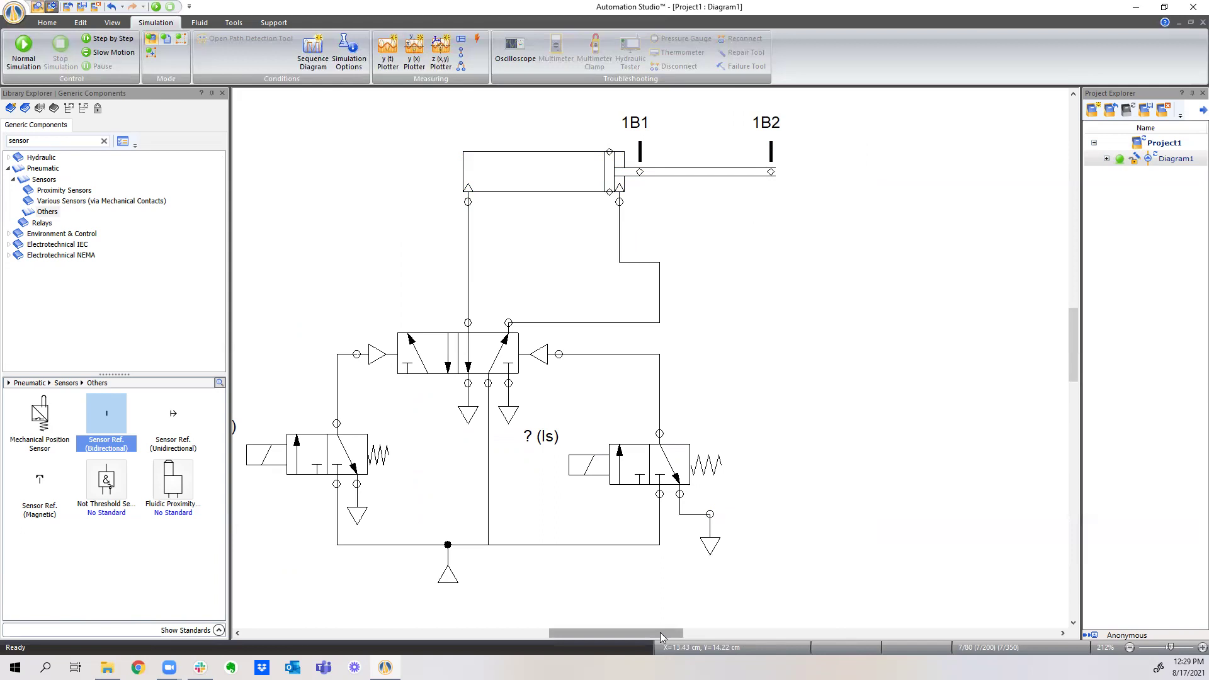
- Set the double-acting cylinder's extension back to 0%
drag(664, 632, 647, 633)
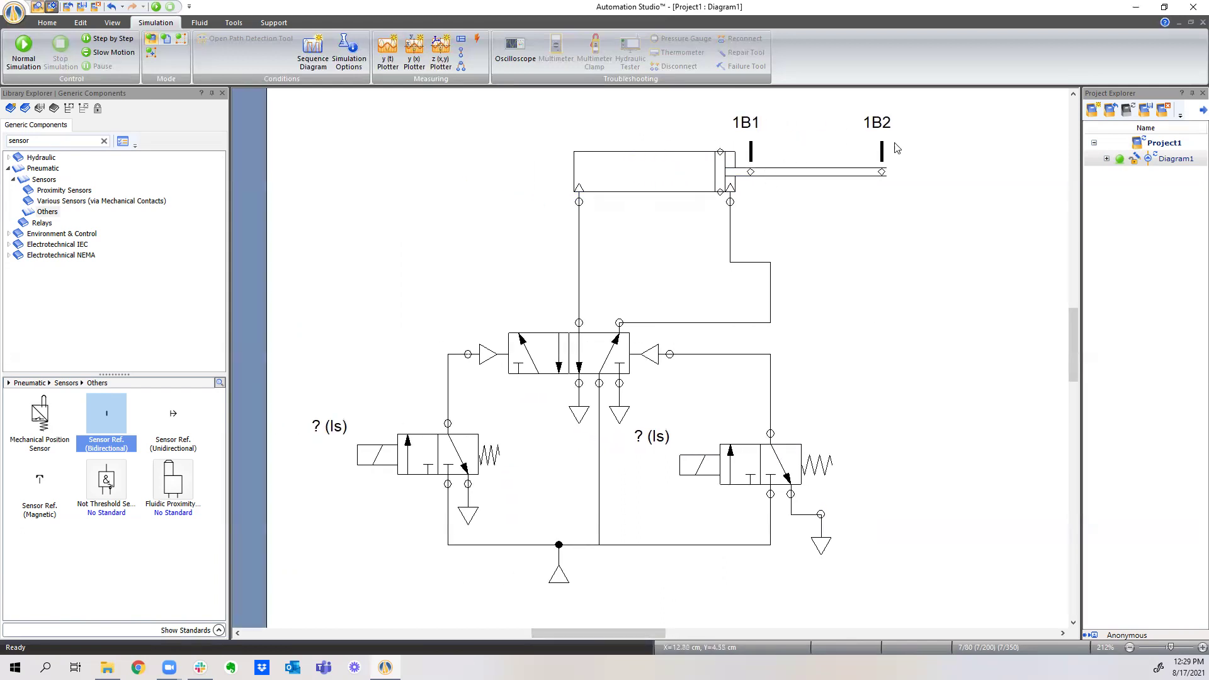
double_click(657, 164)
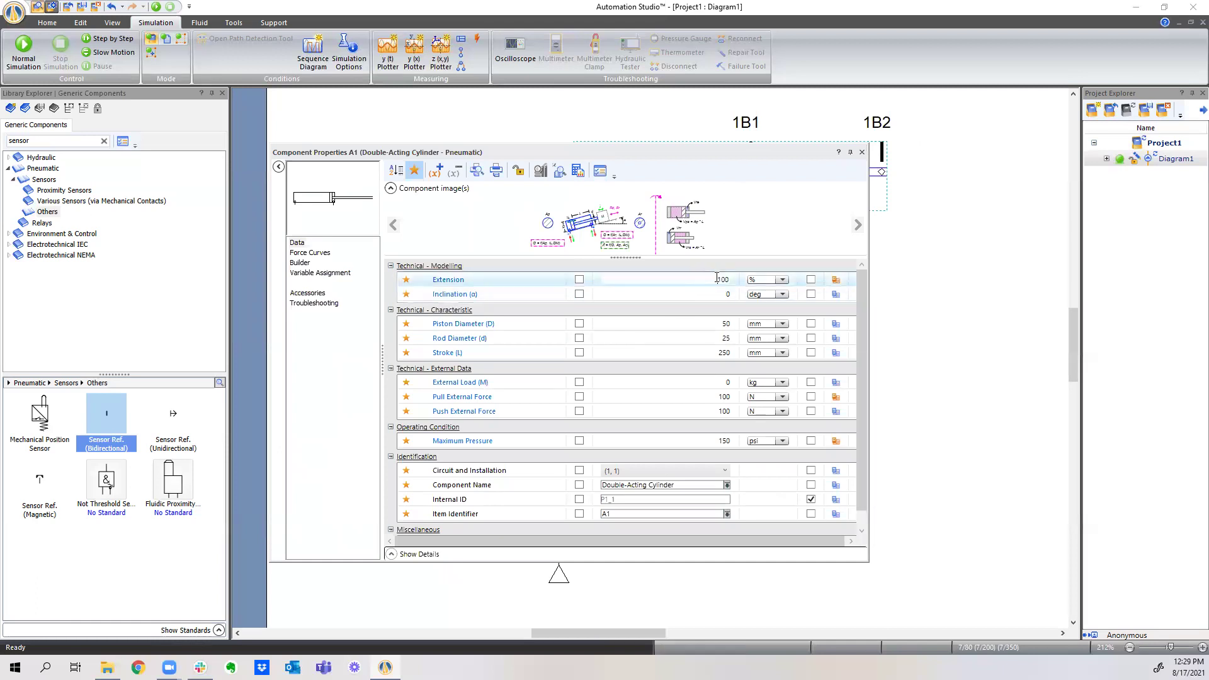
key(Return)
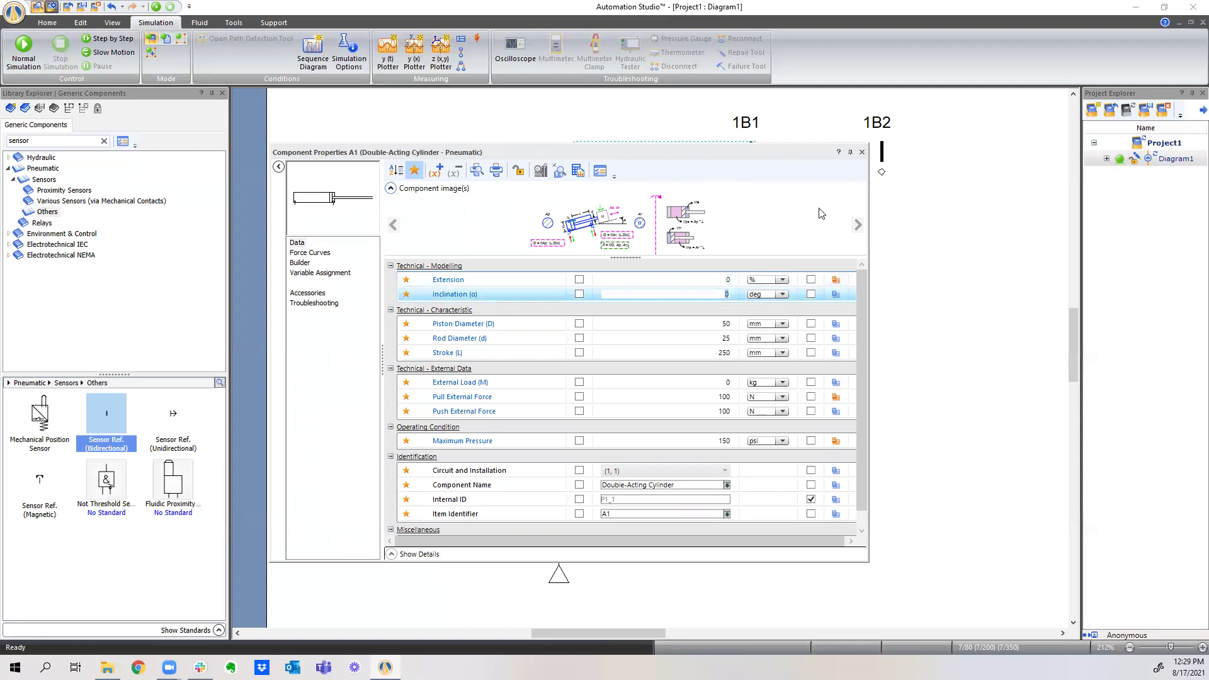
click(862, 152)
click(812, 225)
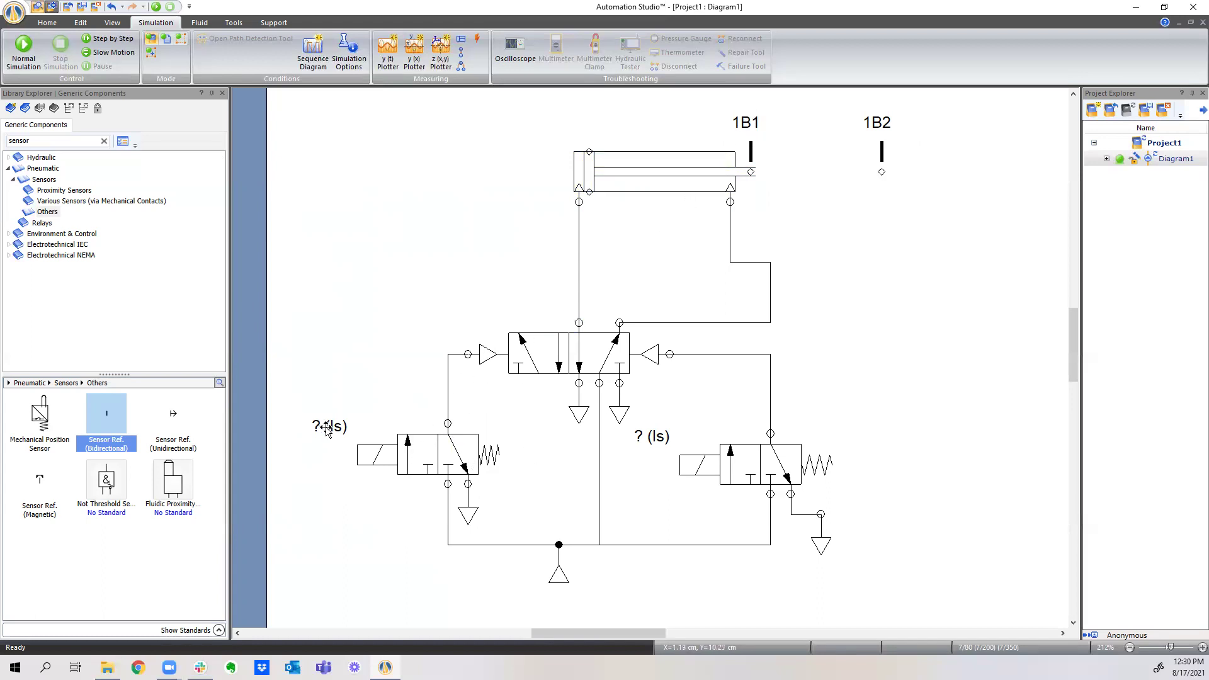
- Link the input signal (ReceiverB) of the left 3/2 valve's solenoid to sensor variable 1B1
double_click(396, 455)
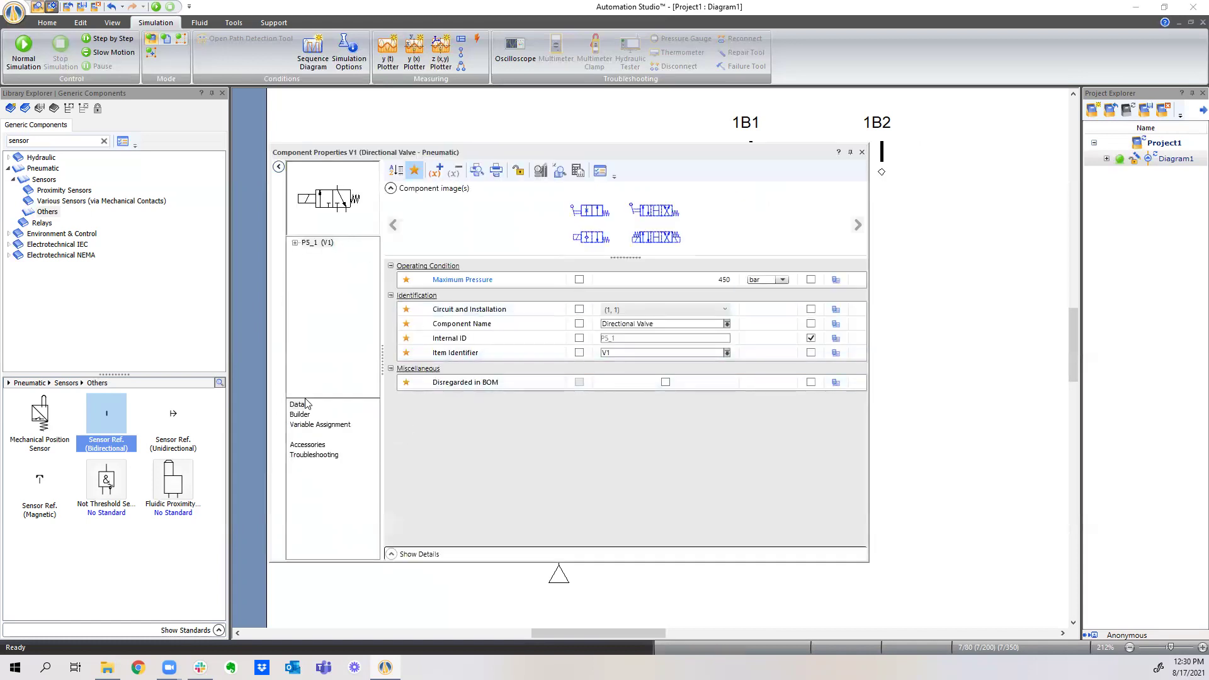
click(302, 426)
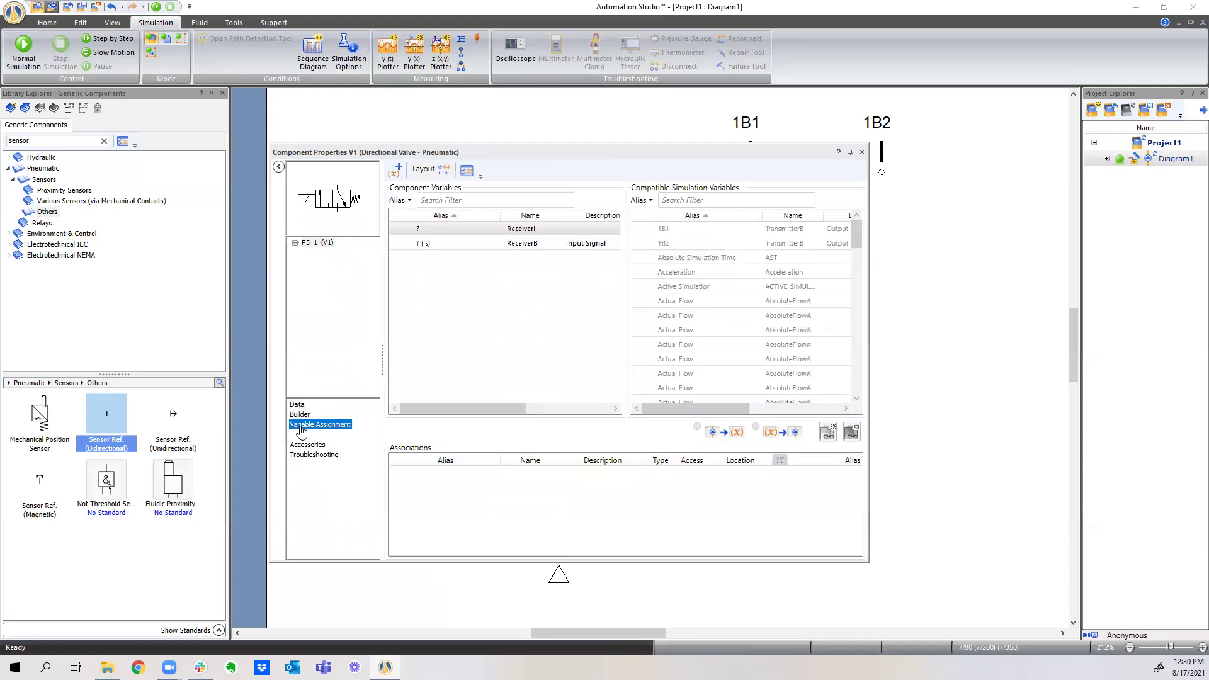
mouse_move(435, 248)
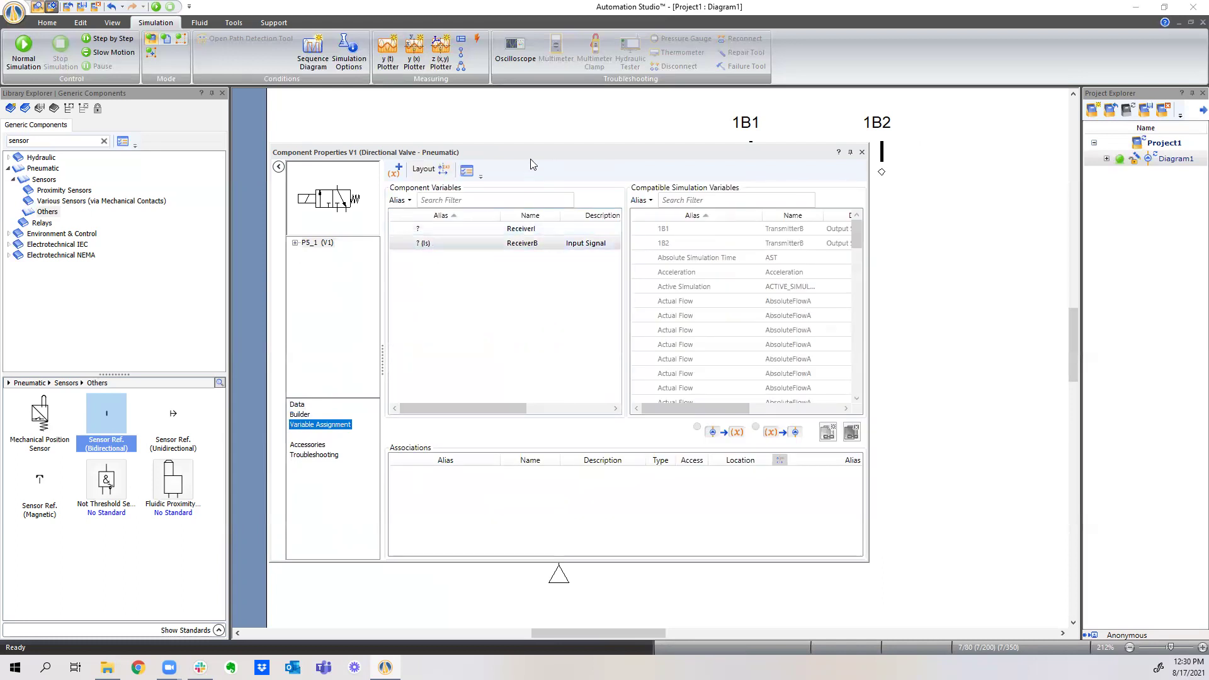
drag(532, 152, 741, 170)
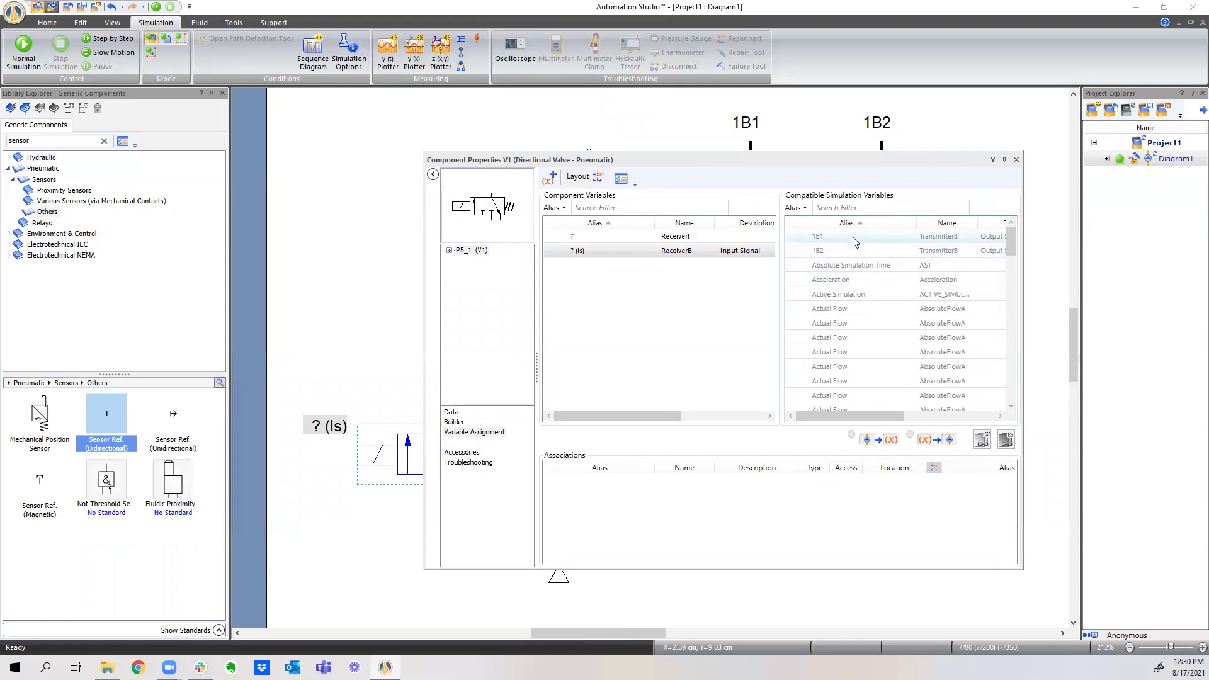
click(834, 238)
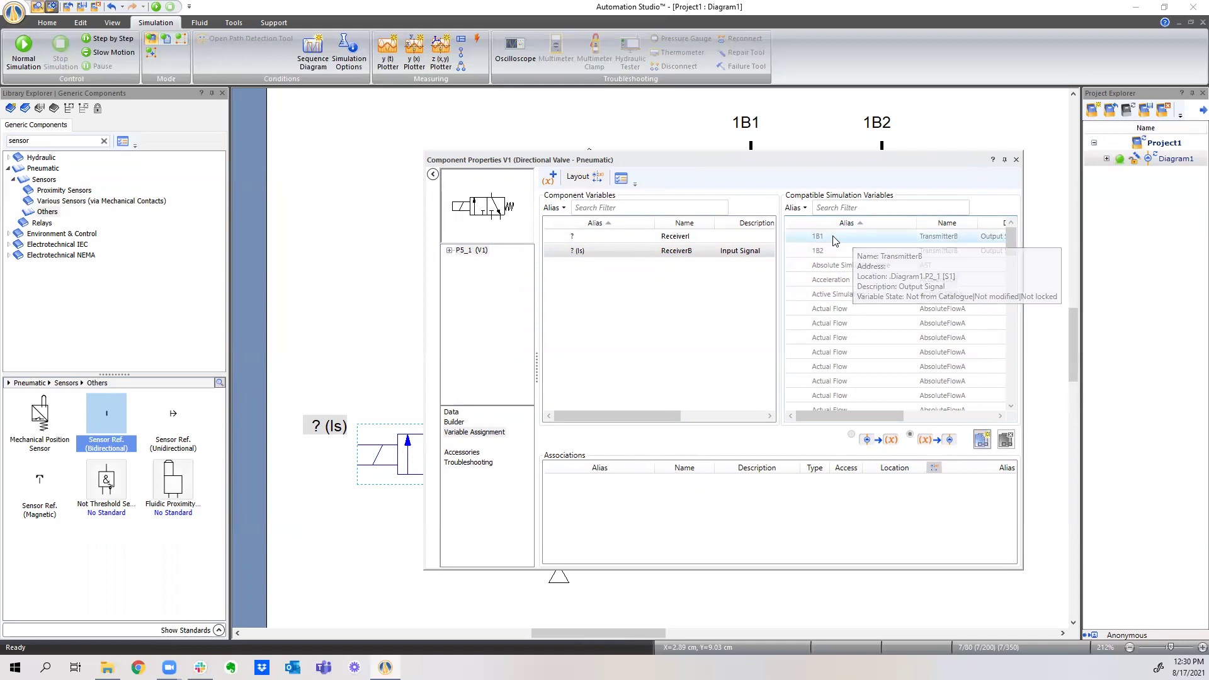
double_click(835, 238)
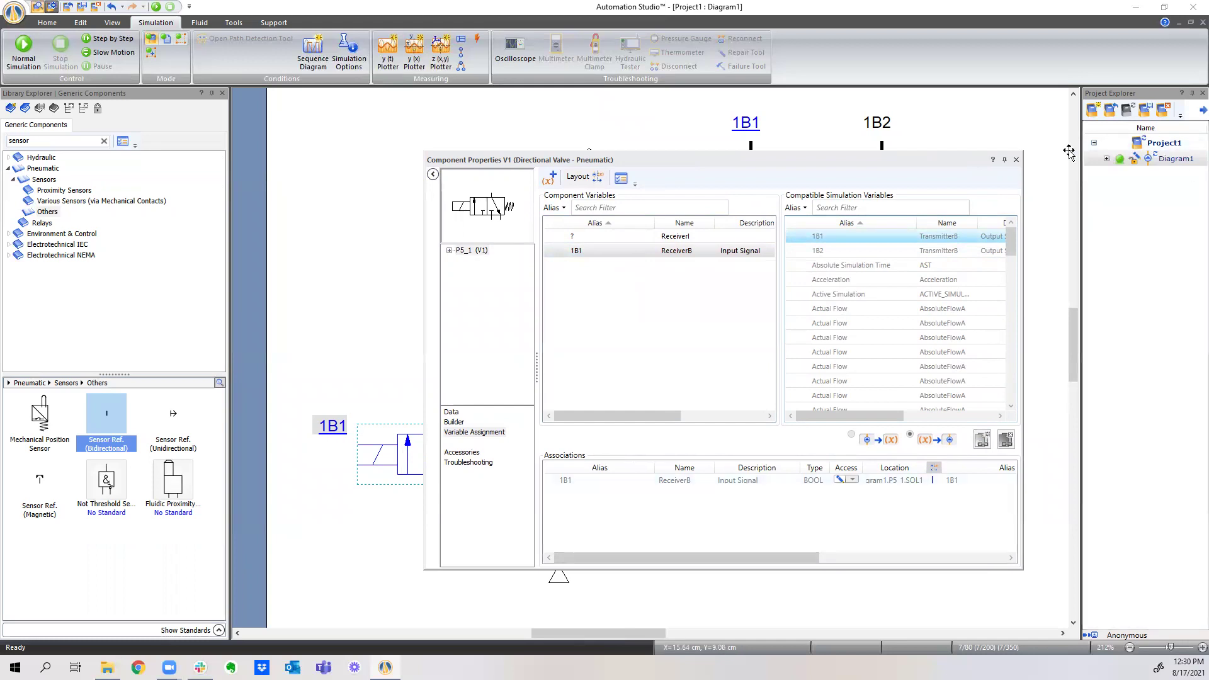
click(1016, 160)
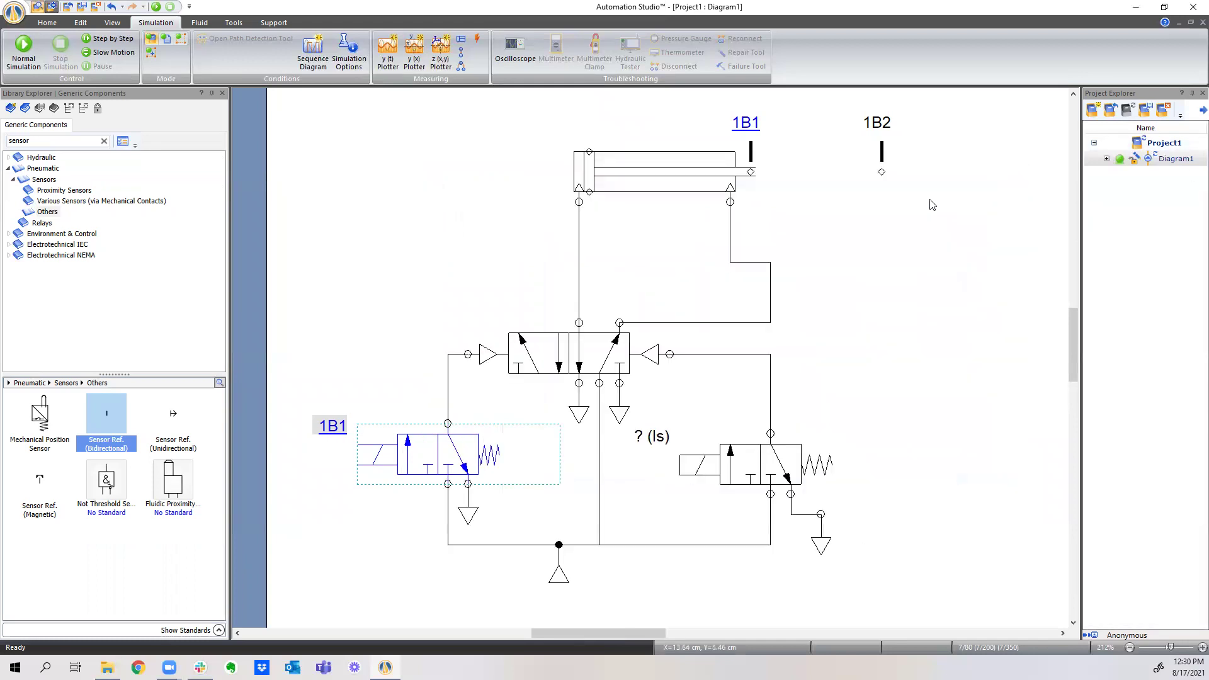
- Link the input signal (ReceiverB) of the right 3/2 valve's solenoid to sensor variable 1B2
double_click(730, 465)
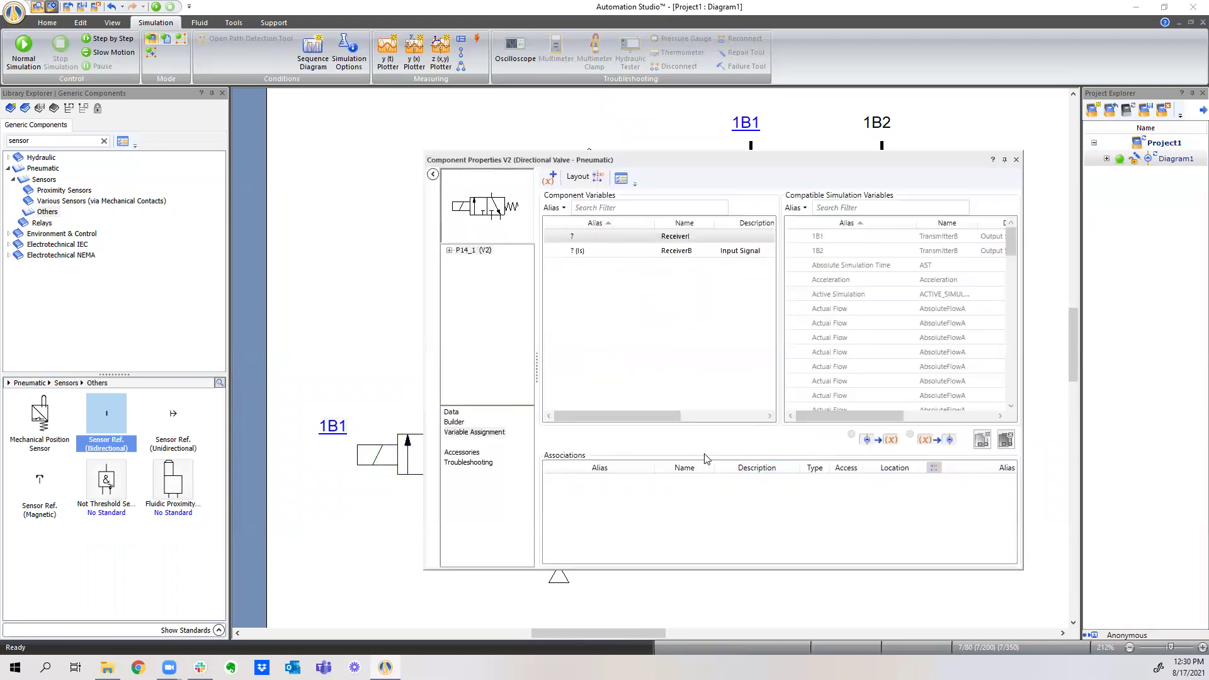
click(458, 434)
click(577, 250)
right_click(592, 251)
key(Escape)
drag(677, 162, 272, 187)
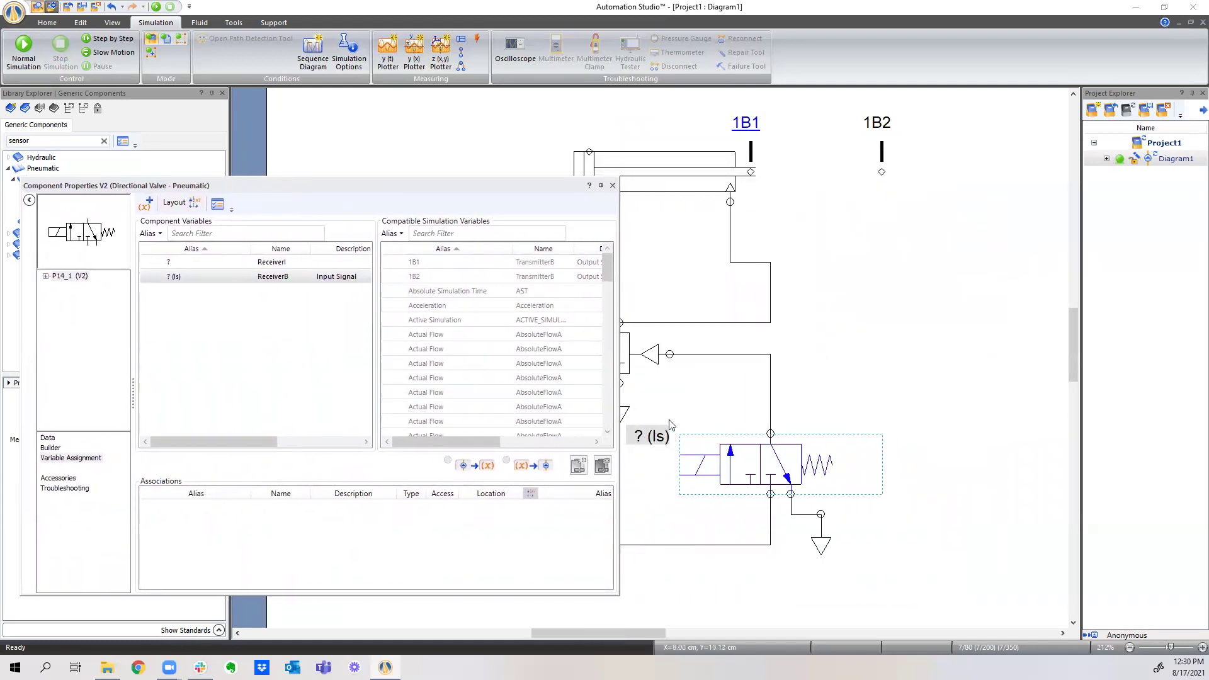
click(191, 284)
drag(197, 284, 444, 279)
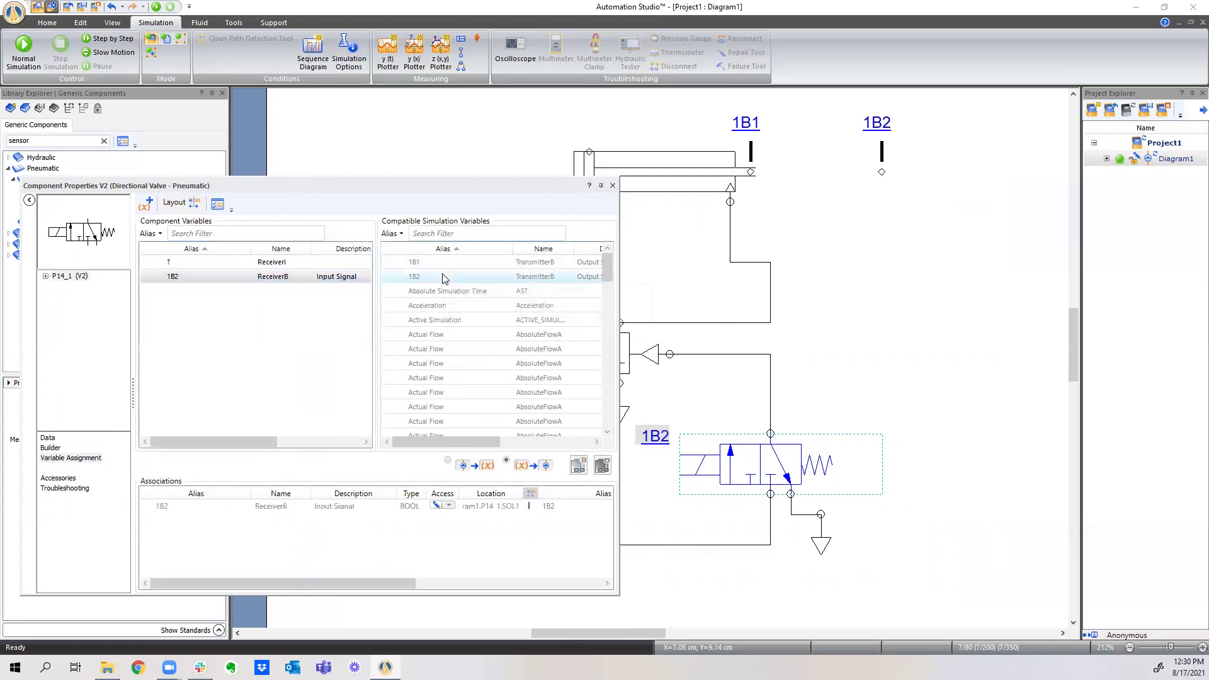
click(463, 279)
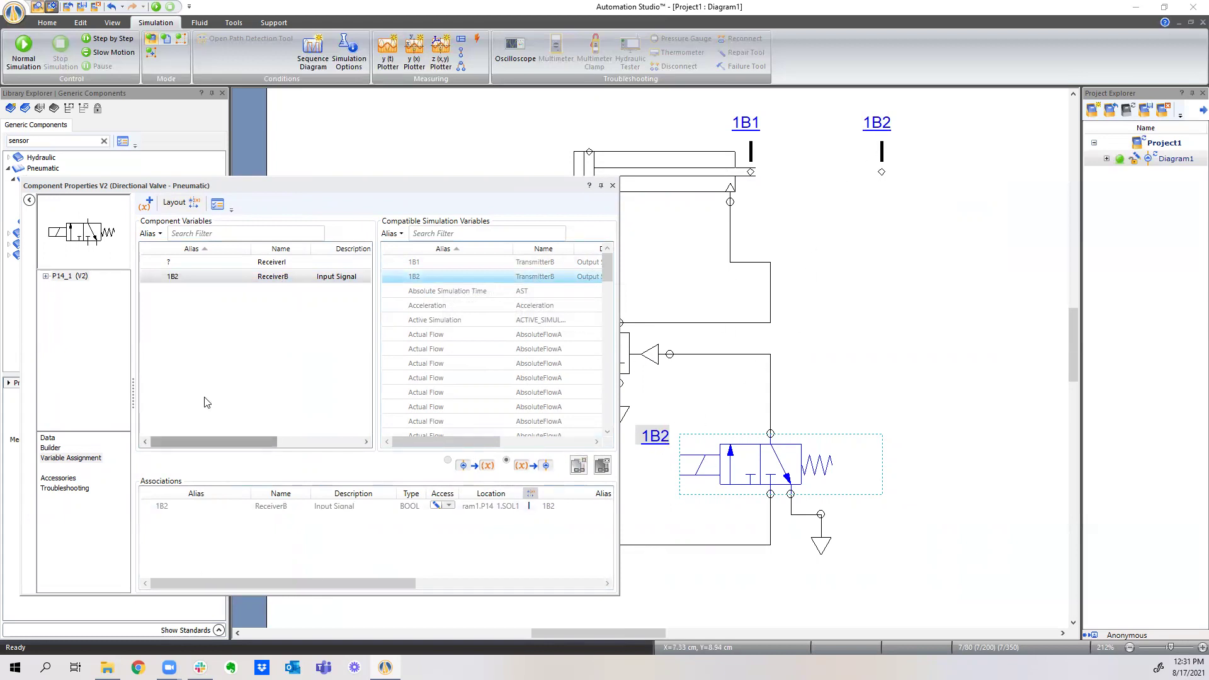
click(612, 187)
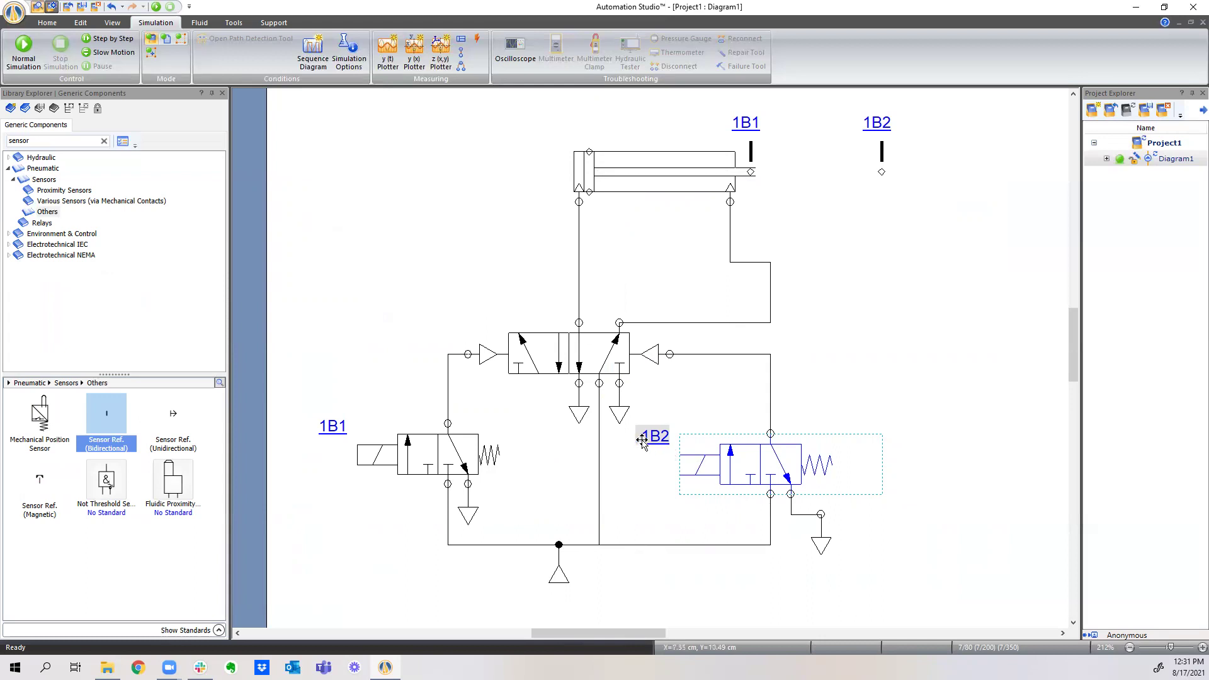
click(635, 479)
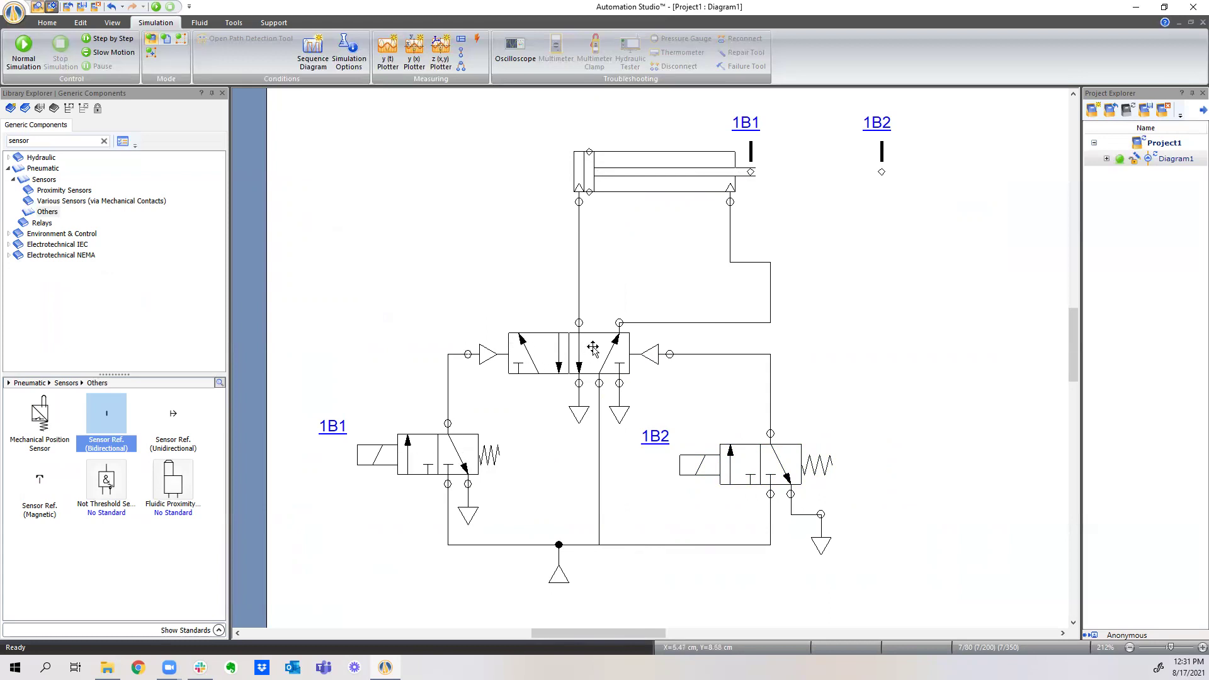
- Run the circuit in normal simulation to watch the cylinder's motion between the two sensors, and stop the simulation
click(24, 53)
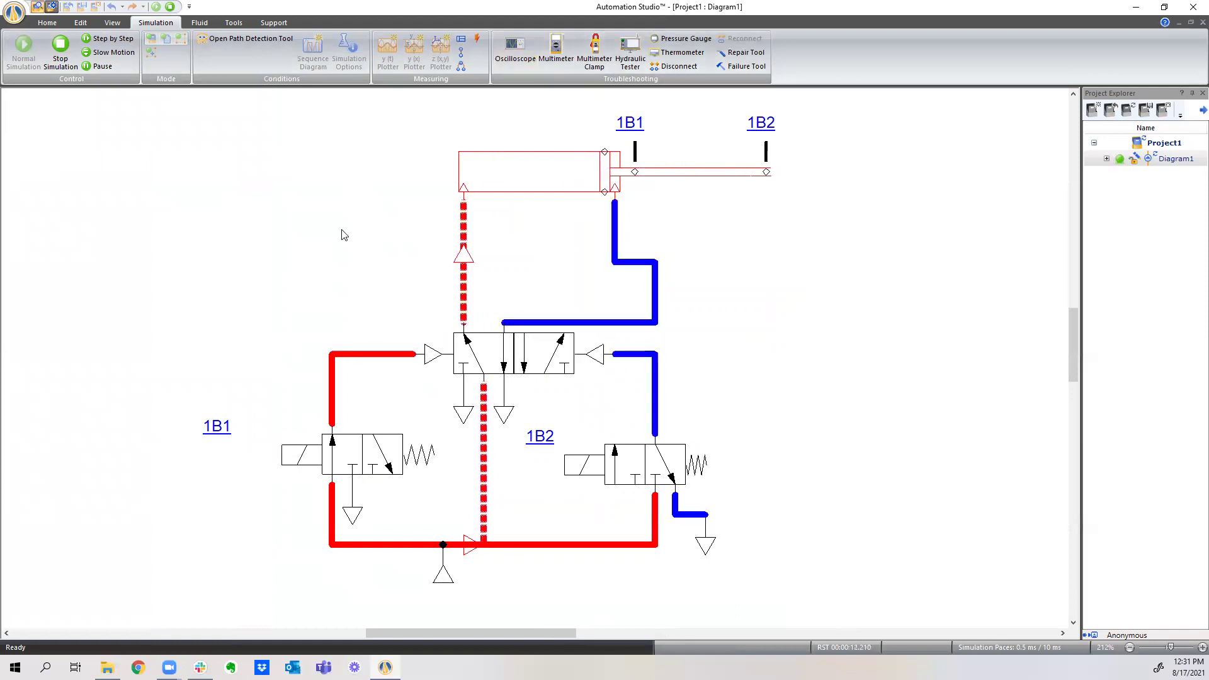
click(61, 49)
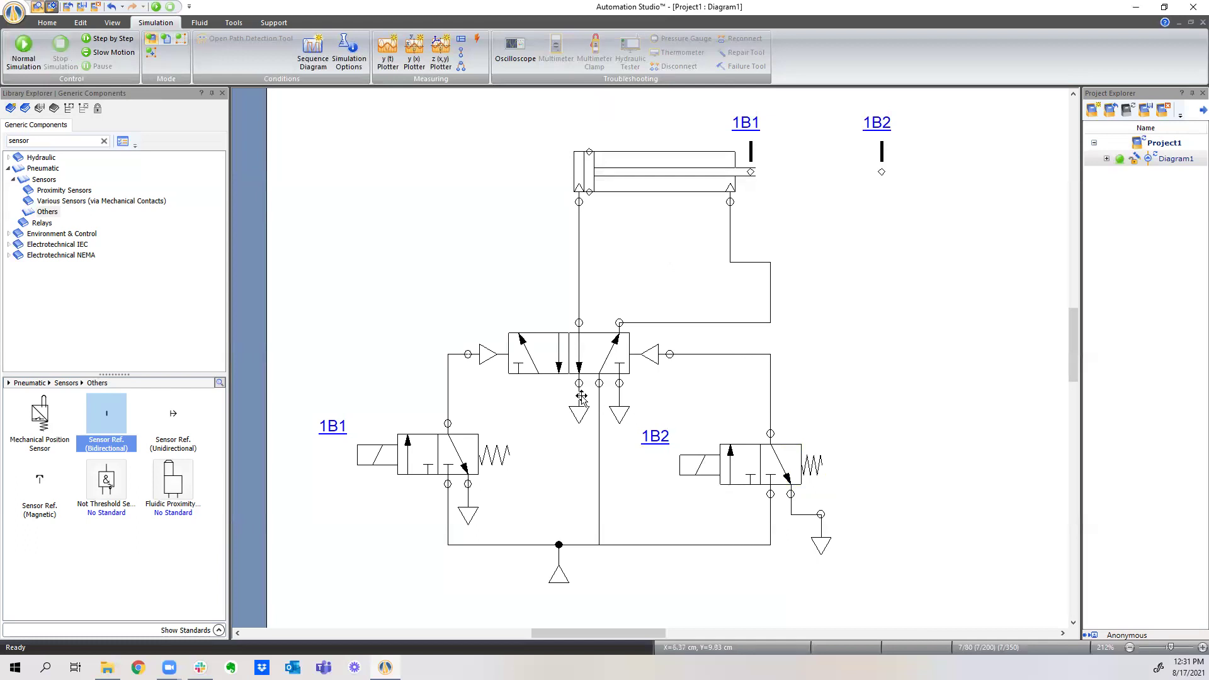